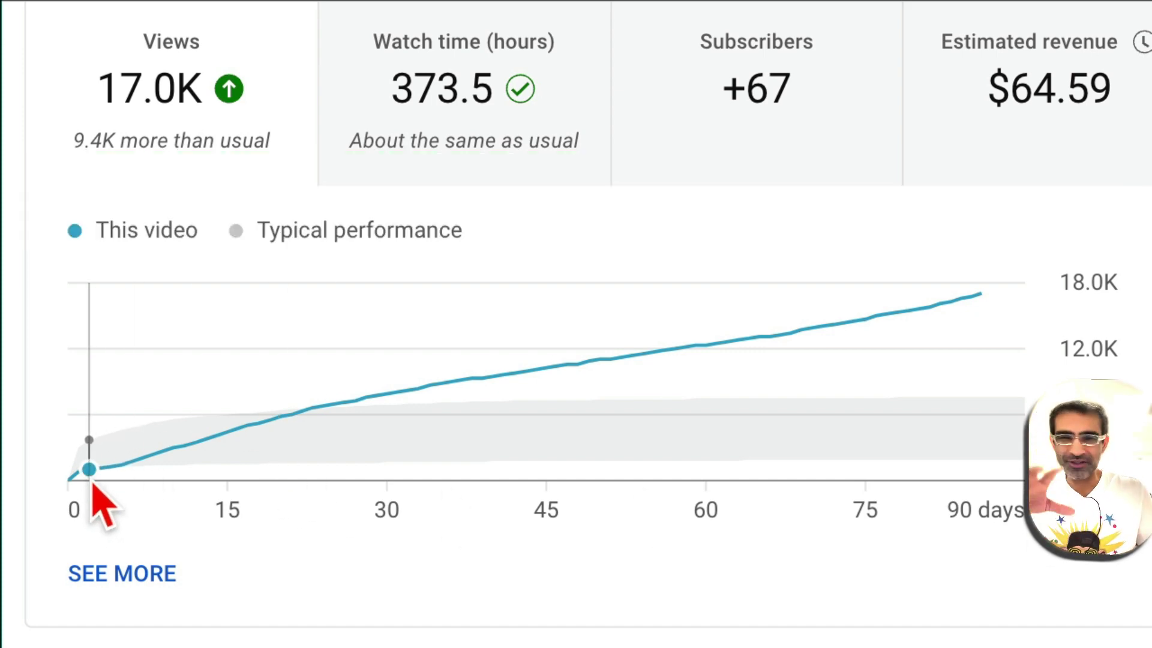
Step: Browse the Taja landing page, highlighting the tagline about boosting YouTube views
mouse_move(89, 485)
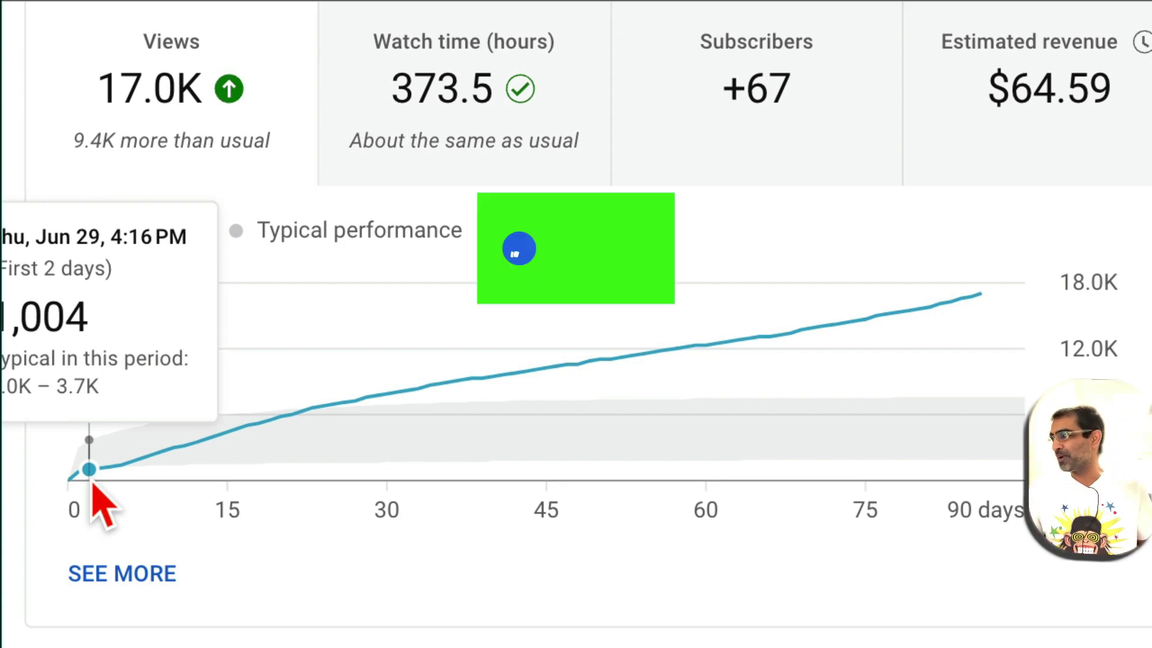
mouse_move(210, 475)
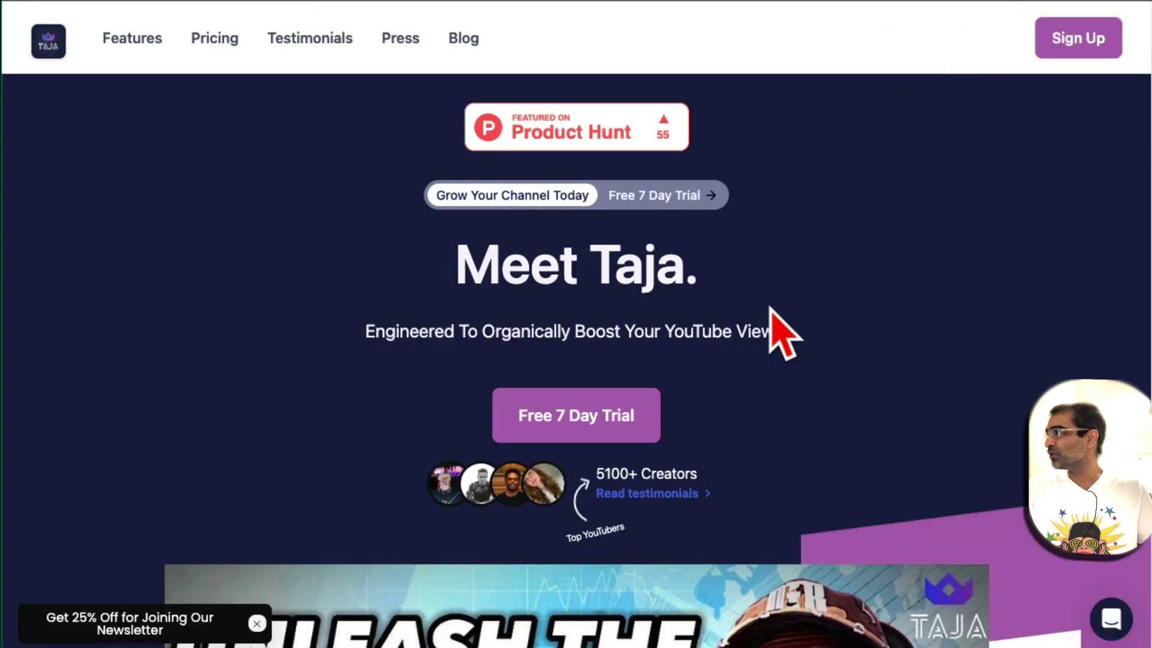
scroll(788, 411, down, 1)
drag(434, 308, 828, 342)
scroll(848, 347, down, 5)
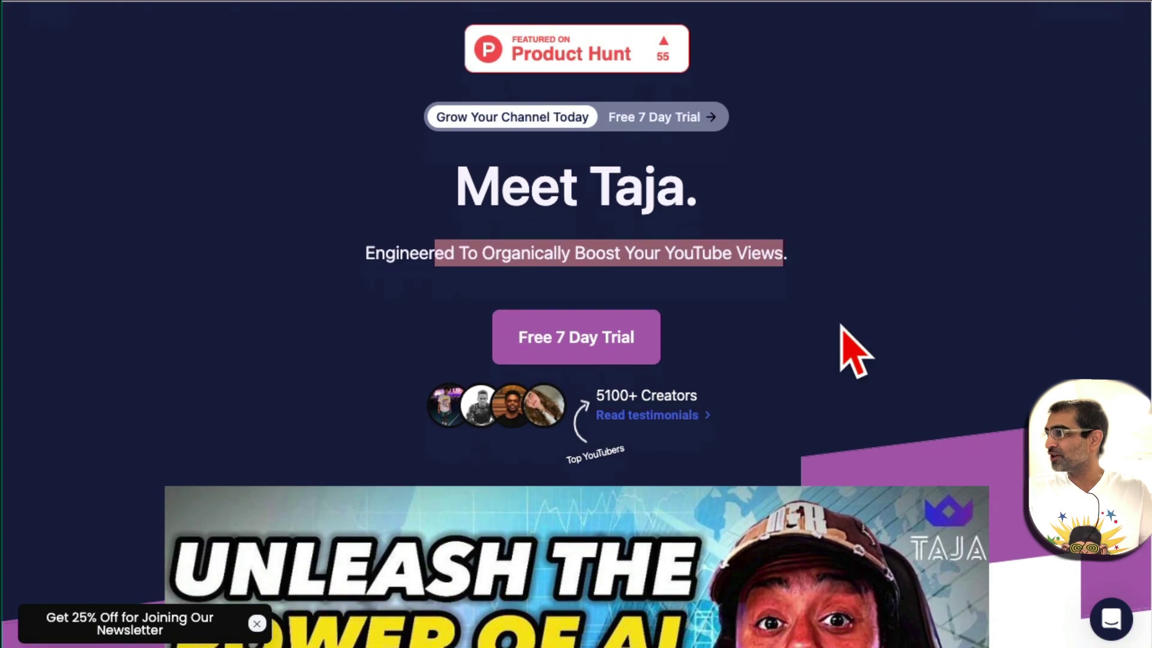
scroll(854, 354, down, 20)
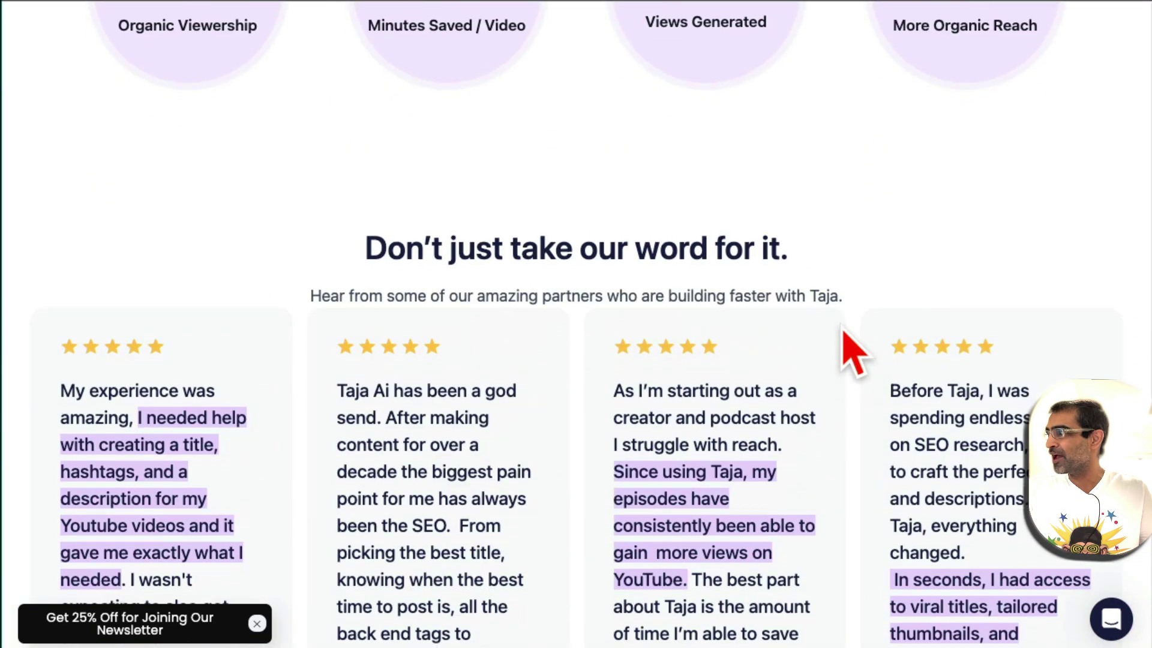
scroll(852, 351, down, 13)
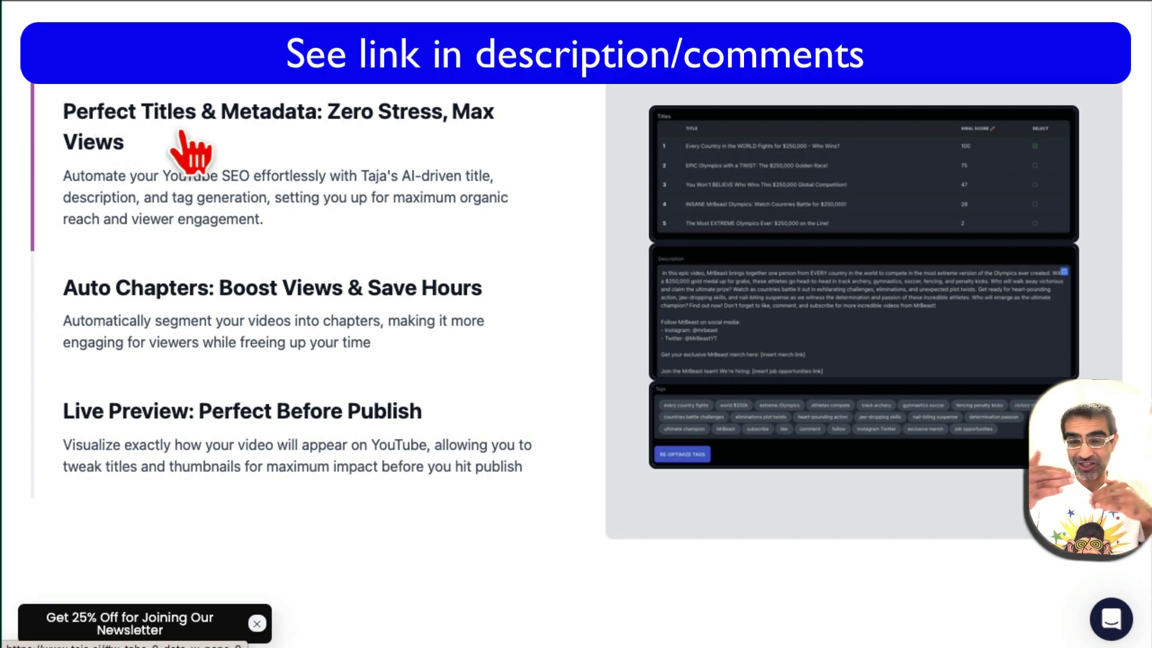
scroll(470, 324, down, 20)
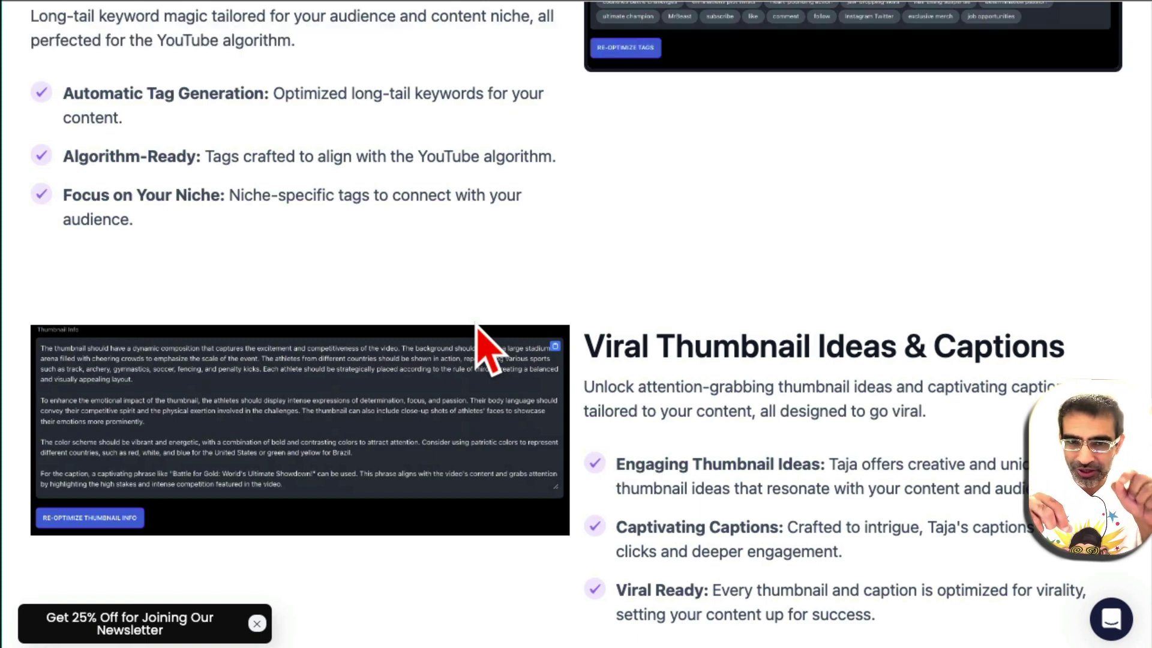
scroll(480, 342, up, 20)
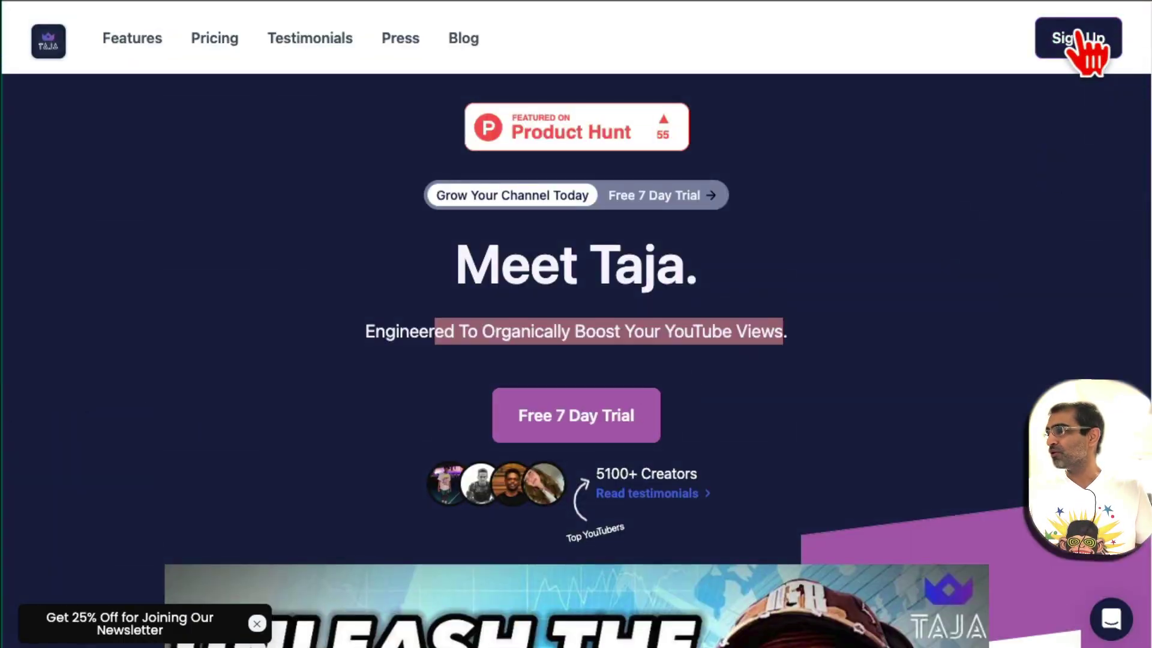
Step: Sign up, check the connected channels list, and return to the Dashboard
click(1078, 37)
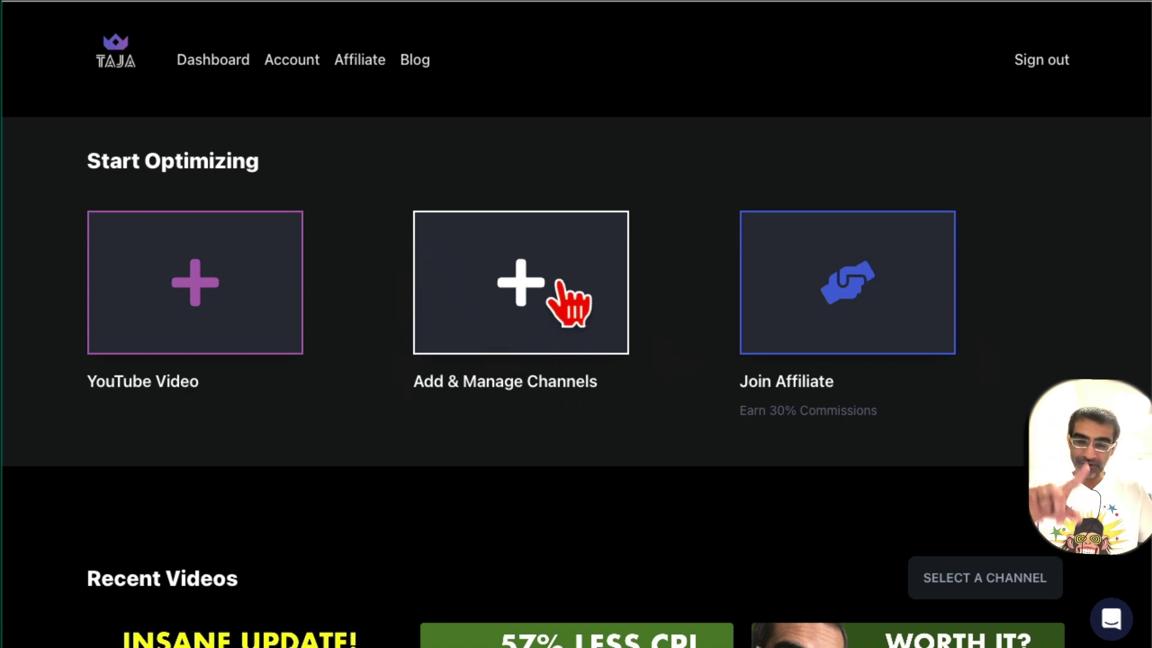
click(504, 279)
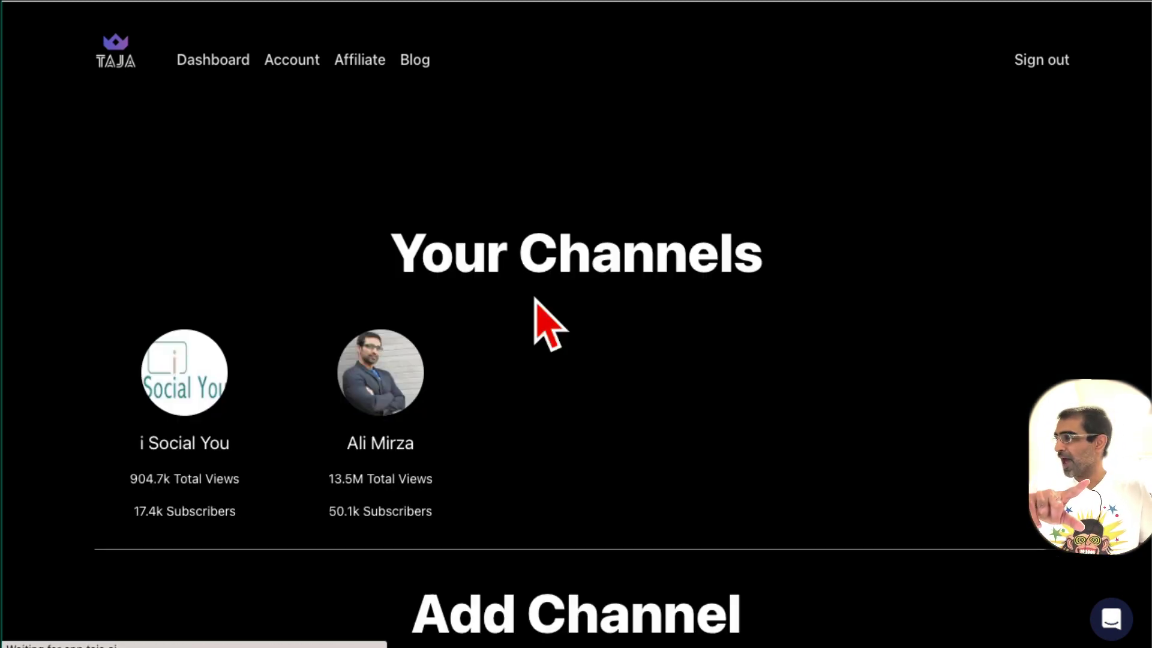
click(220, 62)
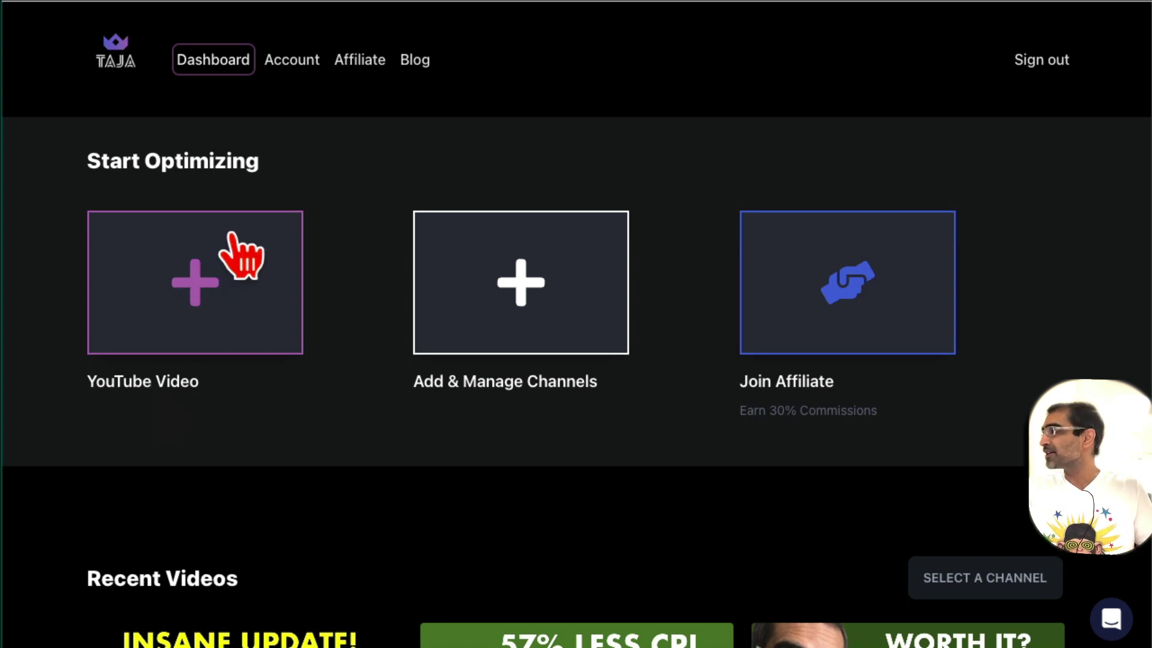
Step: Start a new YouTube Video optimization and choose the second channel
click(213, 282)
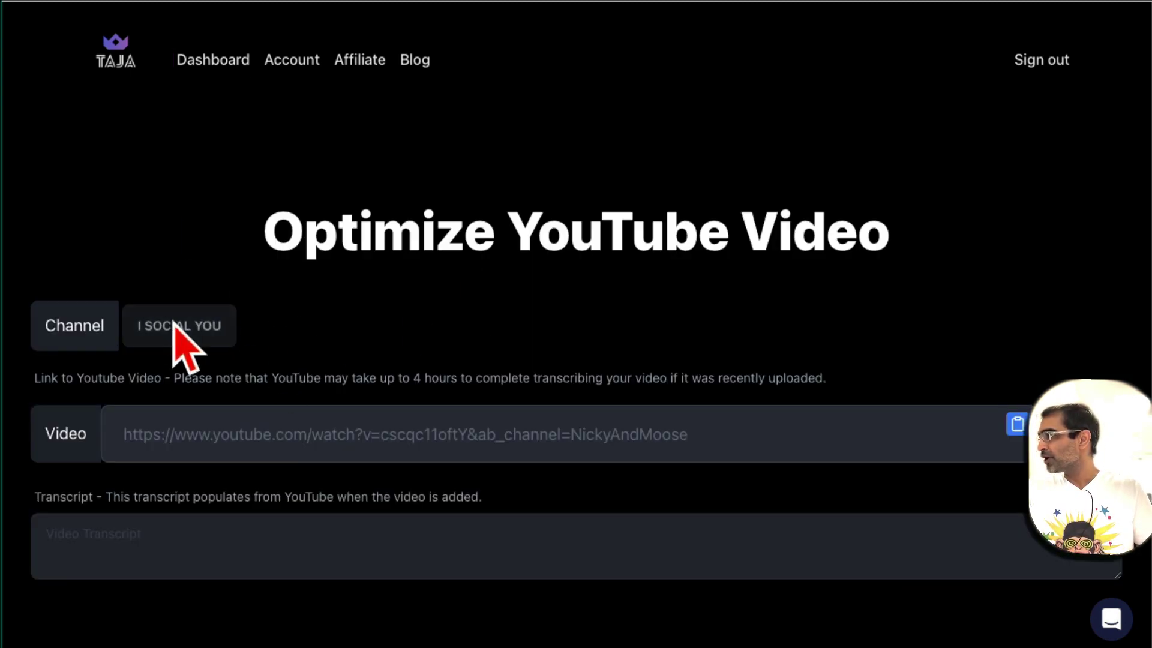
click(181, 327)
click(193, 440)
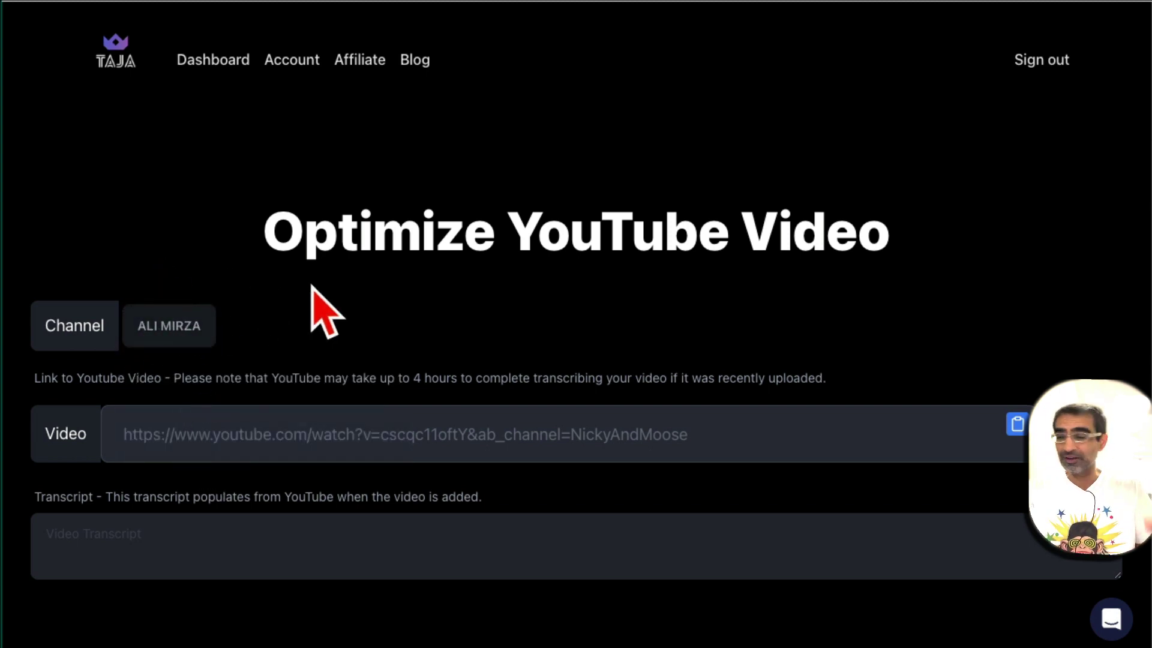
Step: Paste the youtu.be video link into Video and fetch its transcript, reviewing the opening lines
click(247, 434)
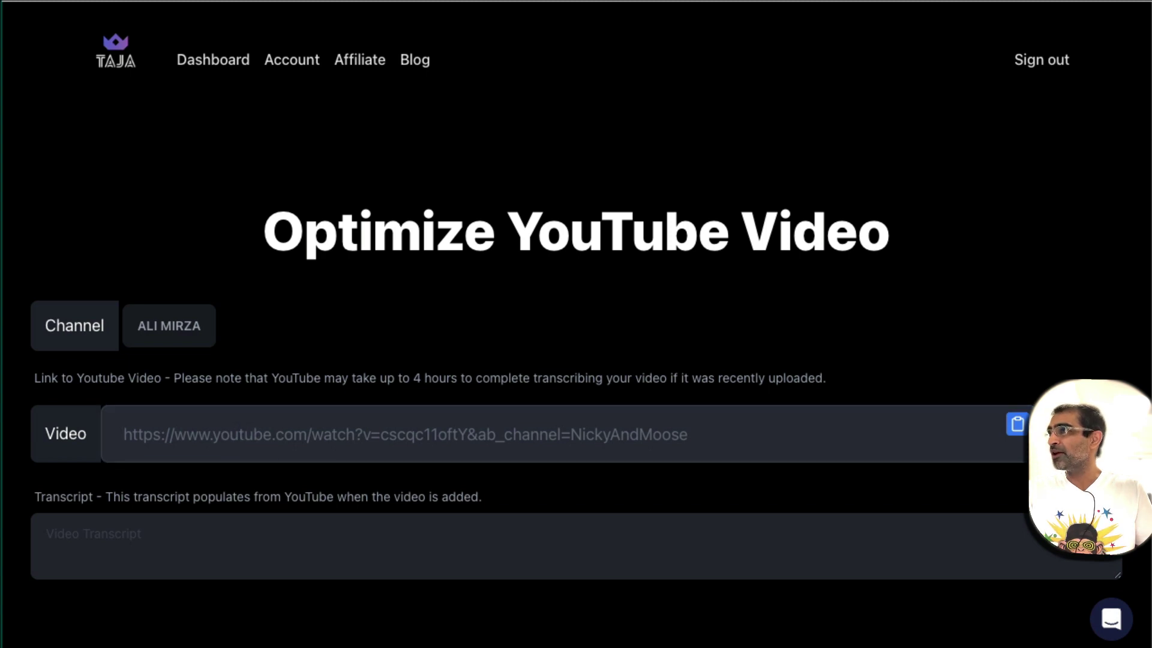
click(633, 430)
text(https://youtu.be/EsOKNE5cUv0?si=xxDh_-Eo7D7ronMt)
key(shift+alt+Left)
key(shift+alt+Left)
key(shift+alt+Left)
key(shift+alt+Left)
key(shift+alt+Left)
key(shift+alt+Left)
key(shift+alt+Left)
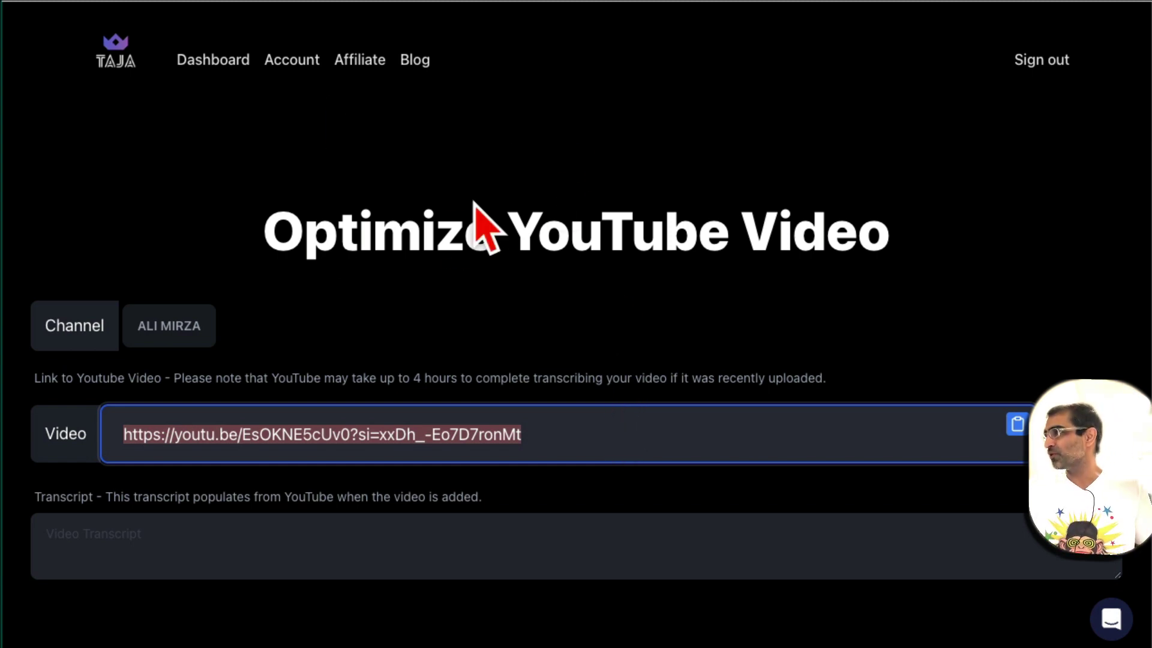
key(Return)
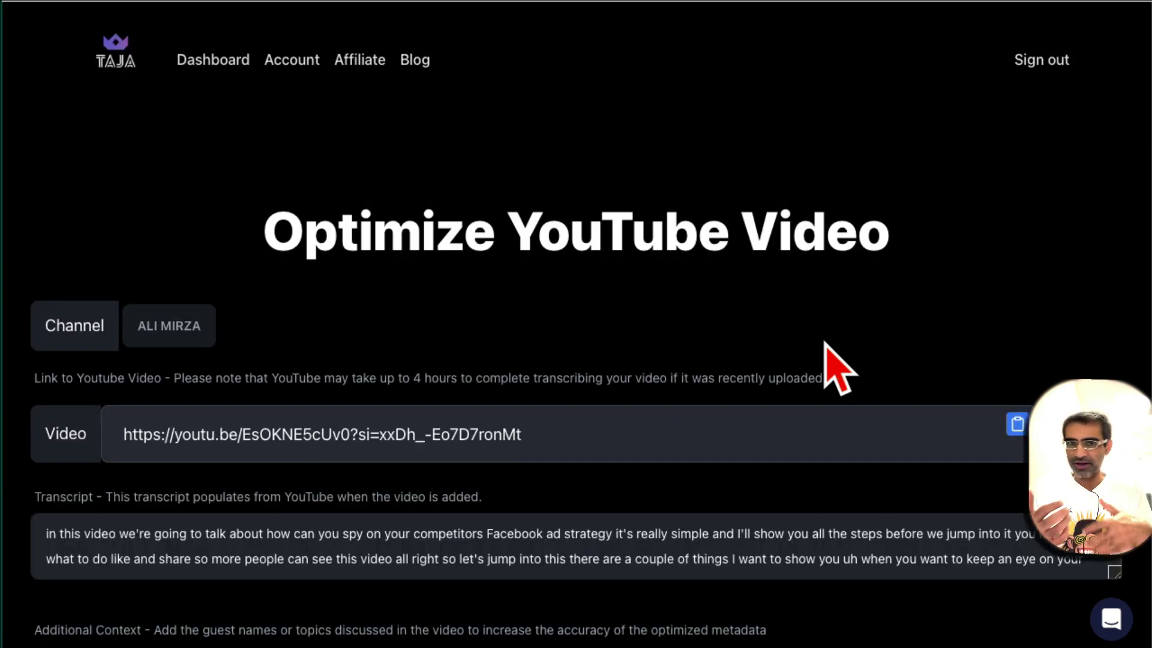
scroll(824, 347, down, 2)
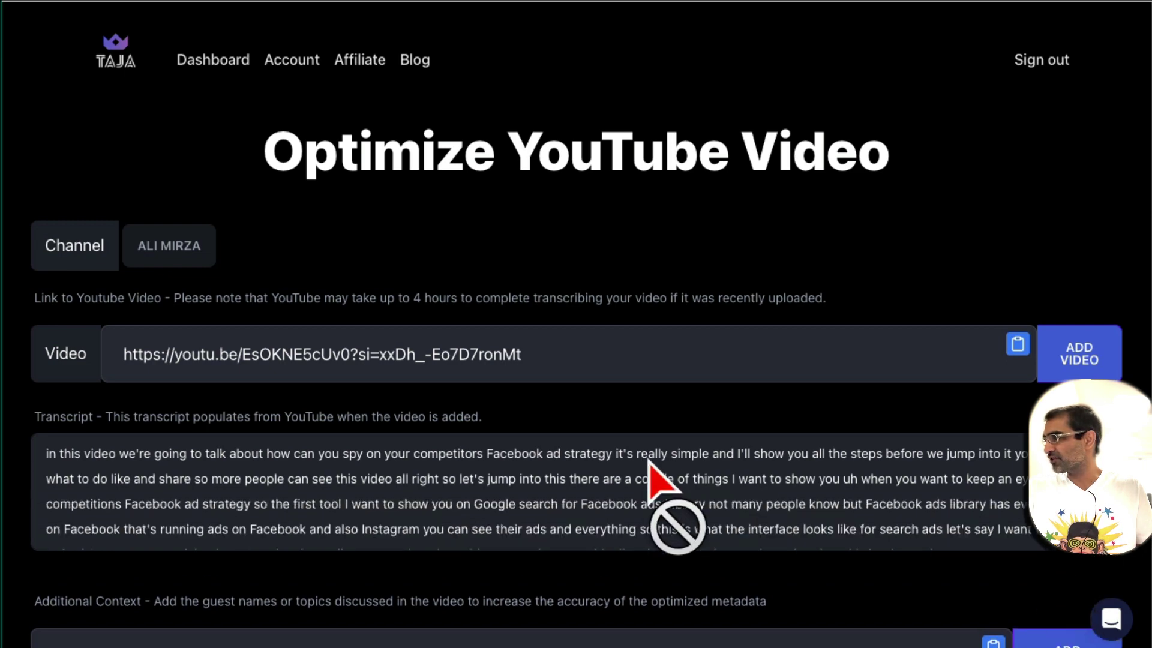
drag(652, 463, 951, 520)
scroll(681, 506, down, 10)
scroll(950, 519, down, 4)
Step: With Additional Context left empty, run OPTIMIZE TITLE and scroll to the scored Titles table
click(270, 444)
click(286, 391)
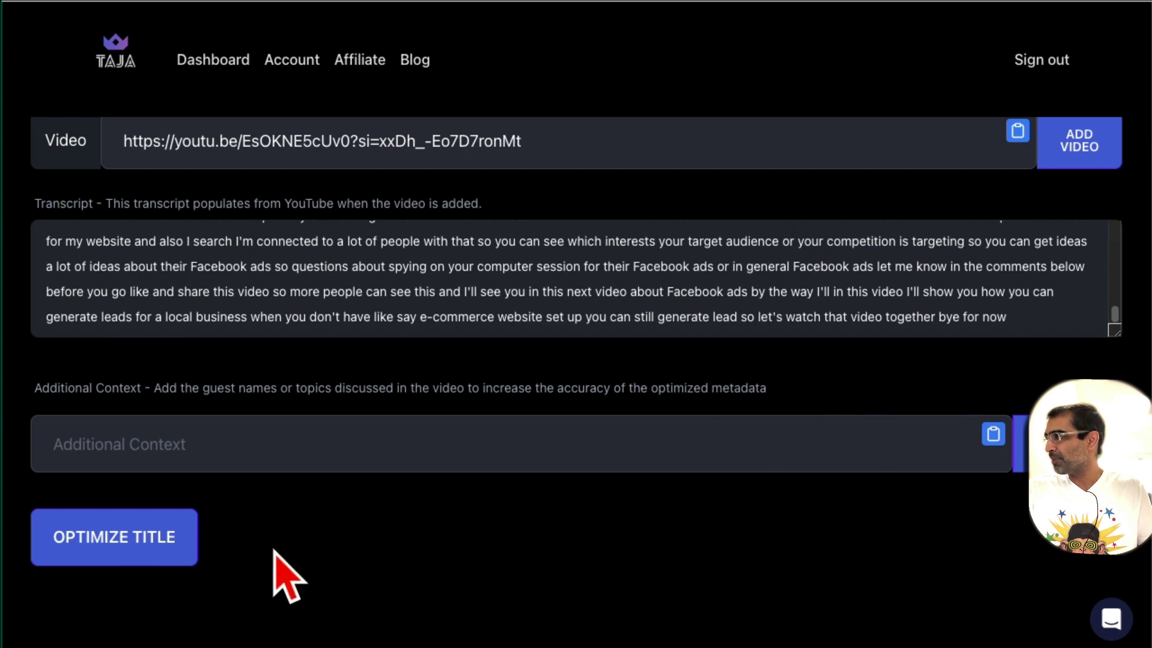
click(111, 538)
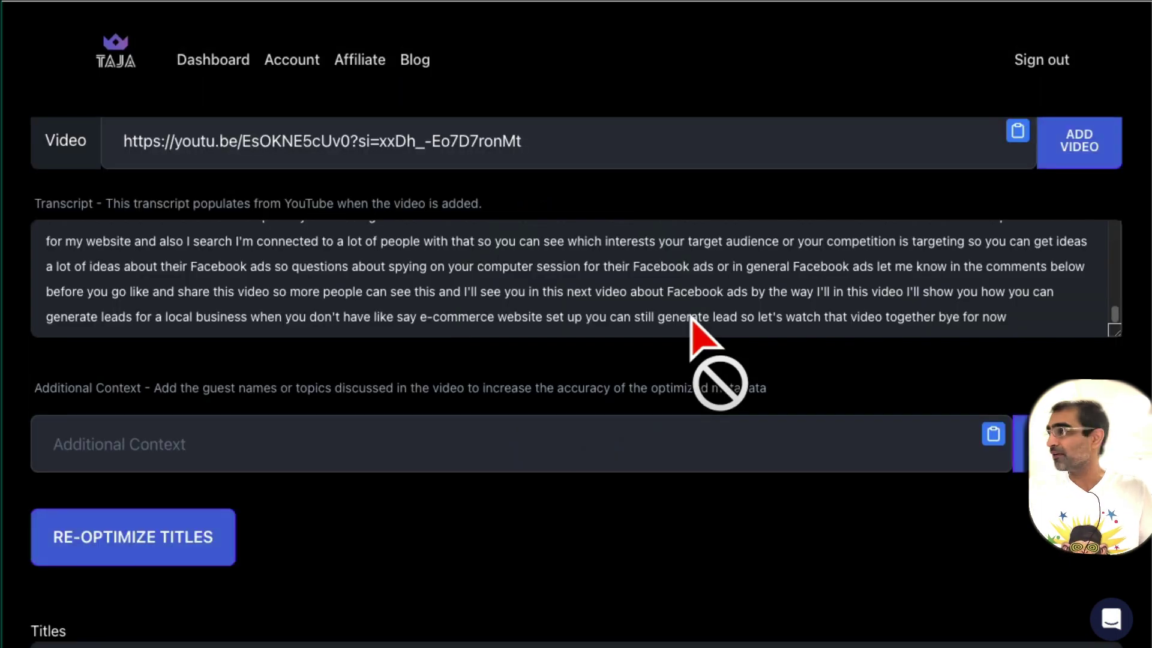
scroll(690, 318, down, 3)
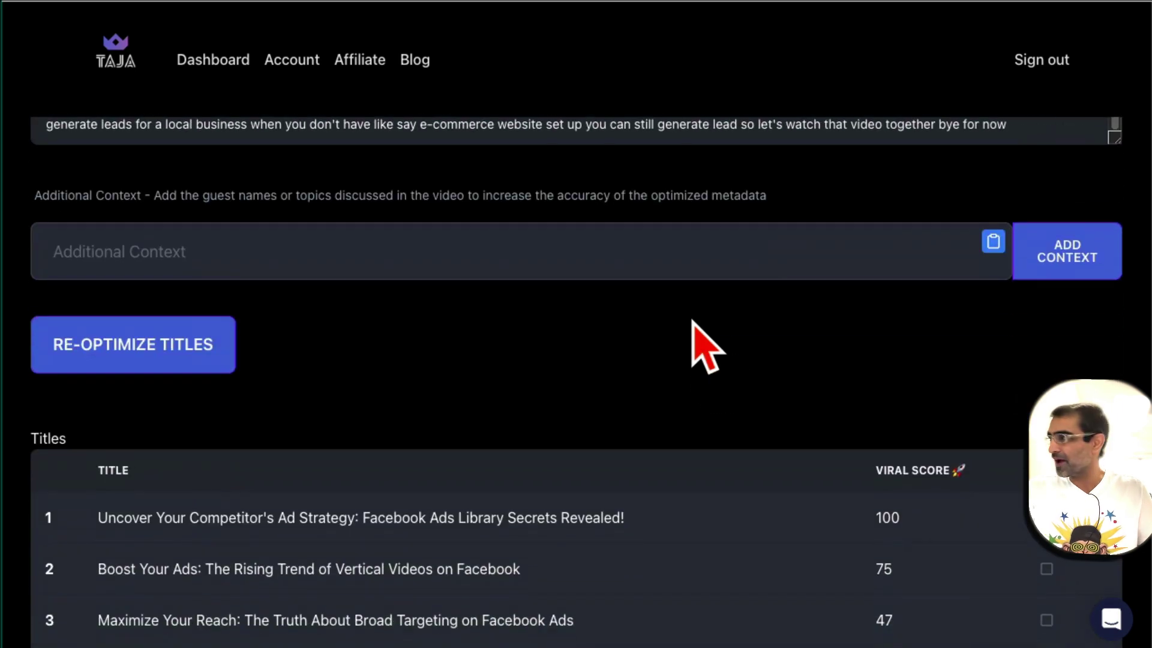
Step: Review the top title 'Uncover Your Competitor's Ad Strategy…', then switch to the YouTube Videos tab
scroll(699, 345, down, 3)
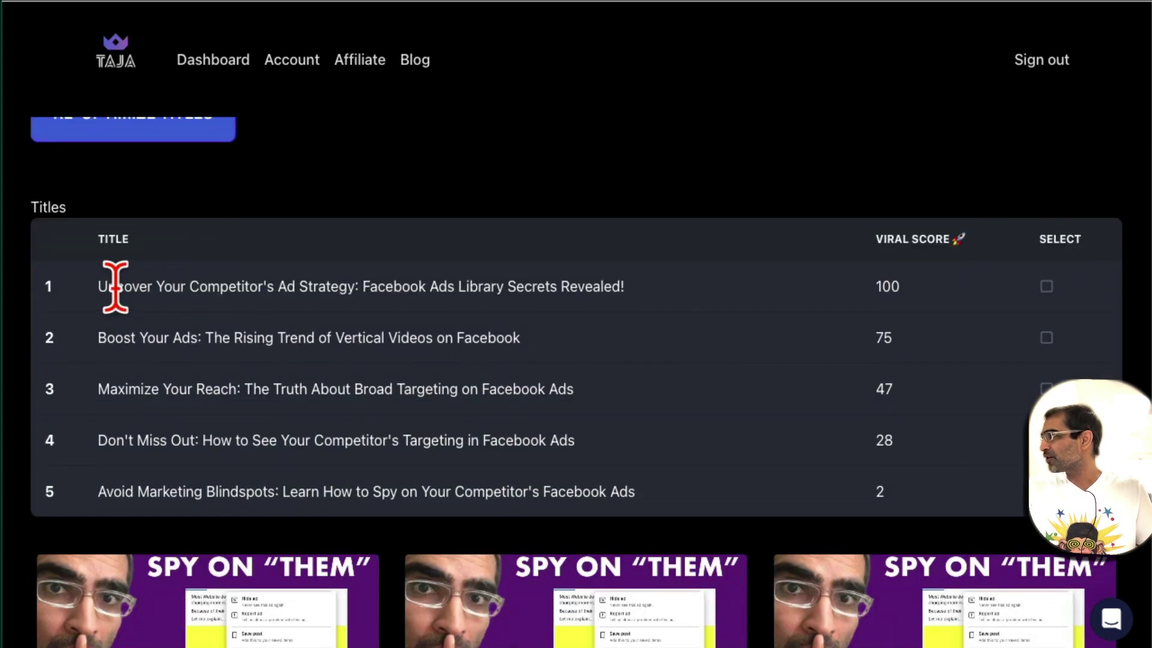
drag(115, 287, 337, 294)
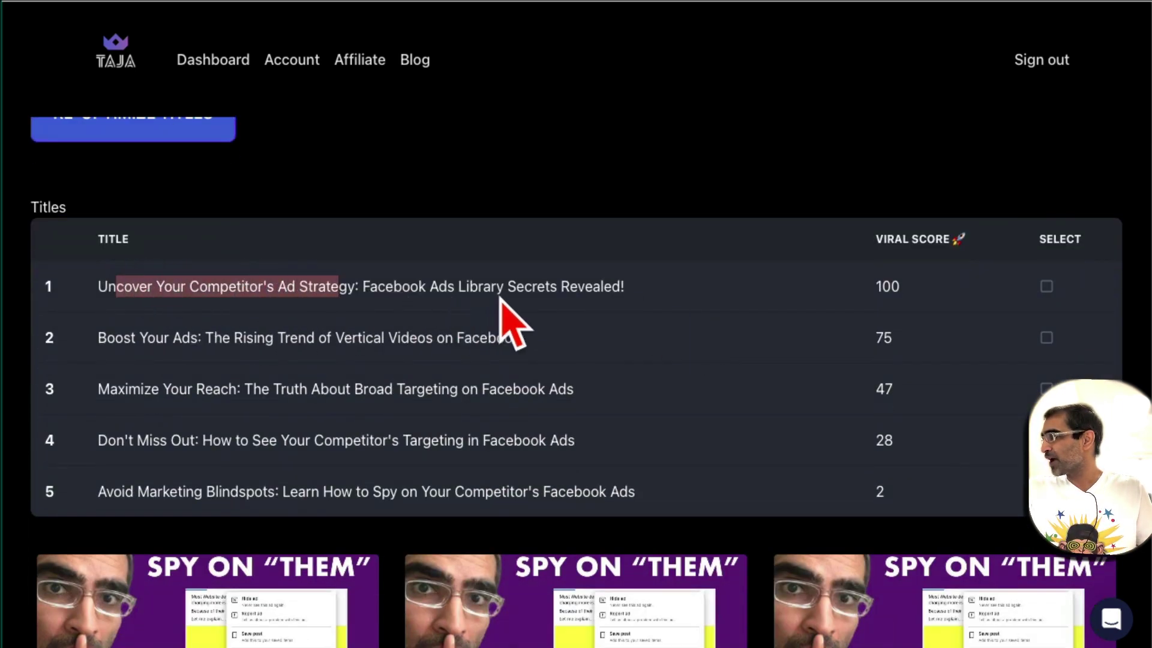
drag(626, 286, 148, 287)
click(162, 314)
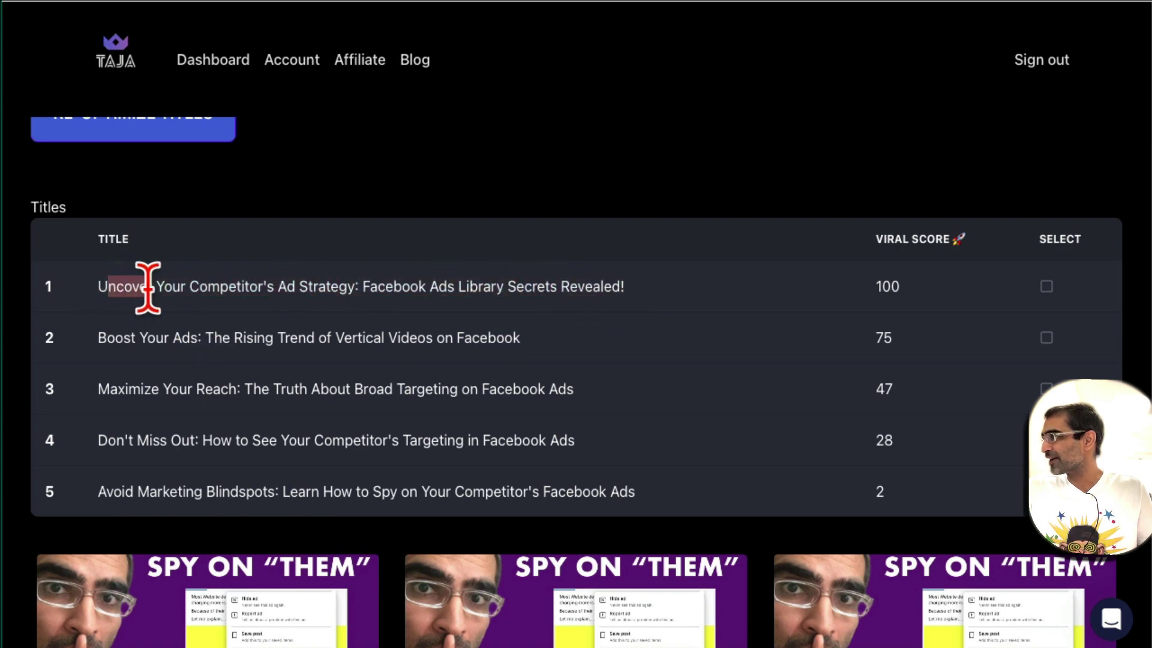
drag(507, 286, 640, 291)
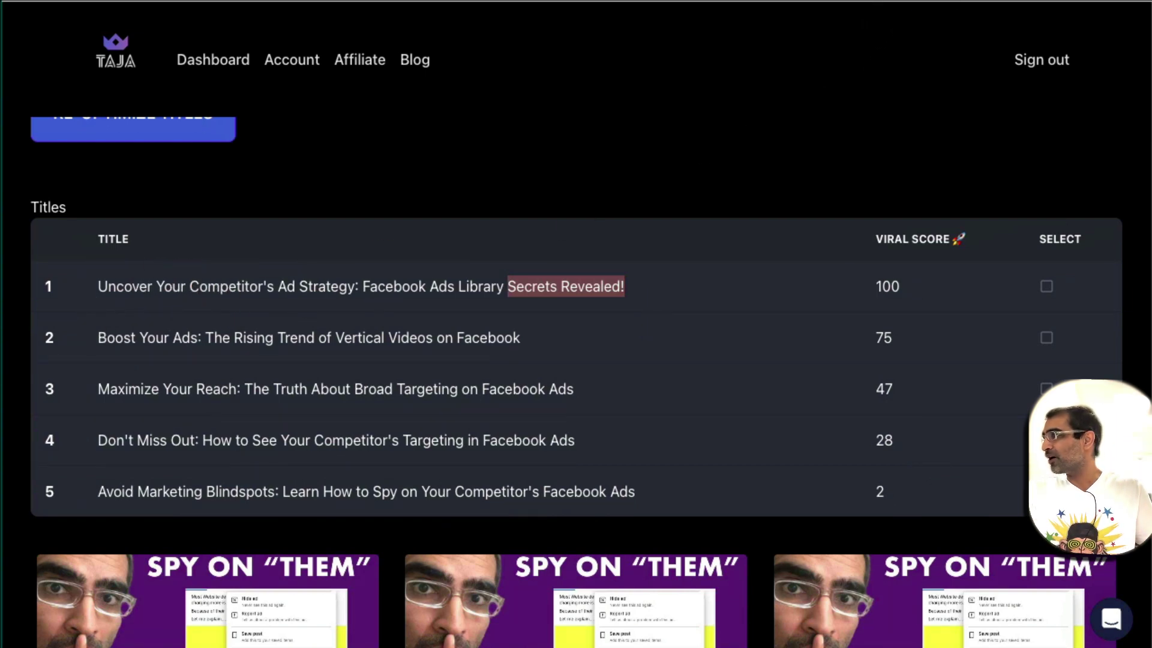
key(ctrl+Tab)
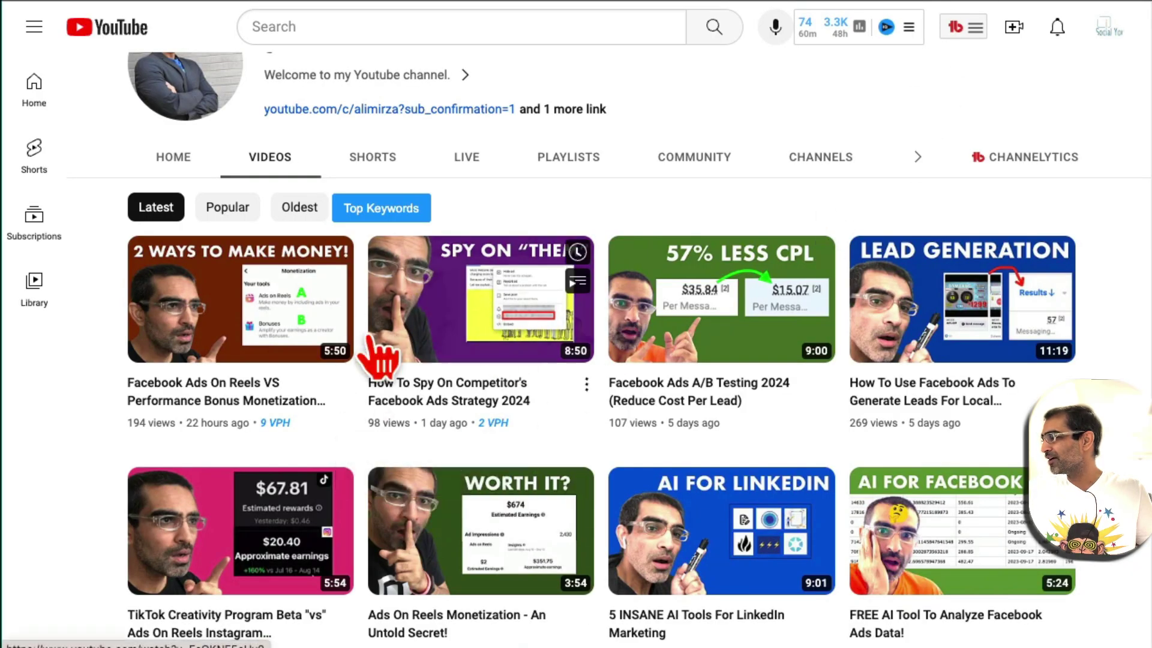
mouse_move(468, 387)
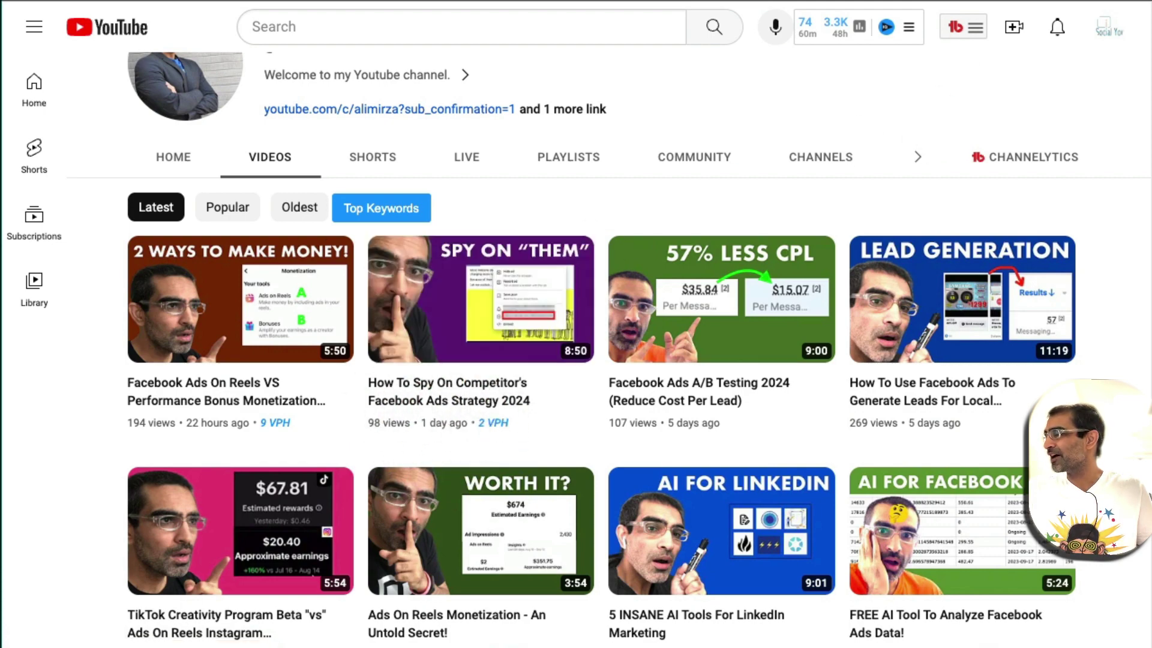
Step: Back in Taja, review the Titles list, highlighting the first title and its viral score of 100
key(ctrl+shift+Tab)
triple_click(350, 283)
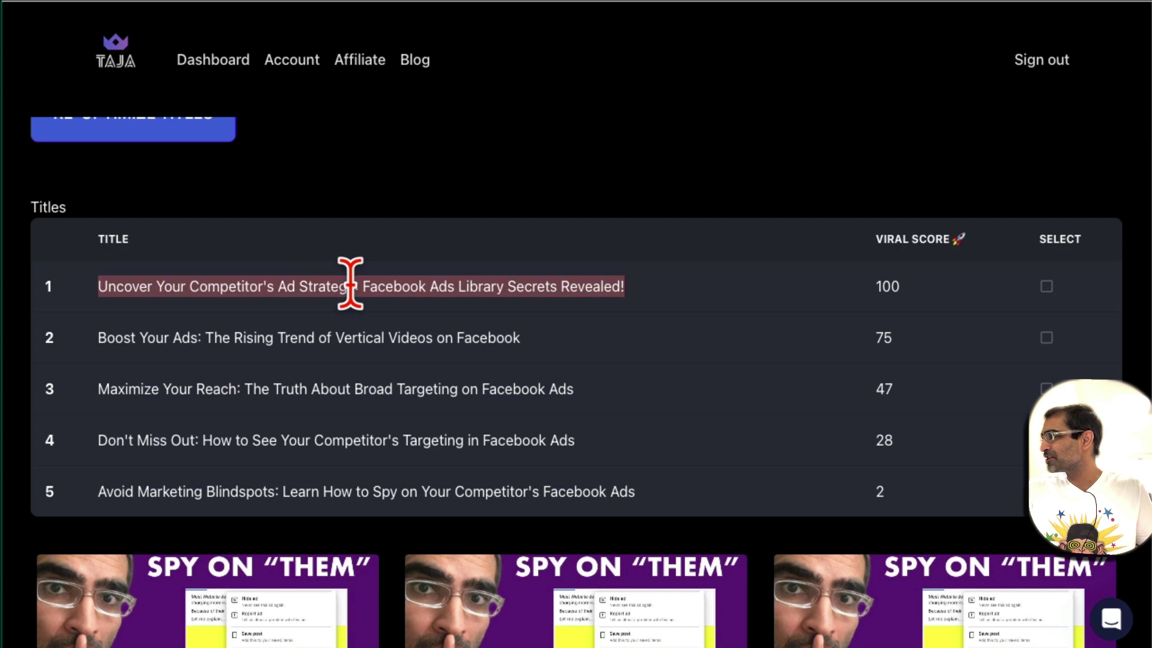
drag(225, 353, 414, 459)
click(414, 459)
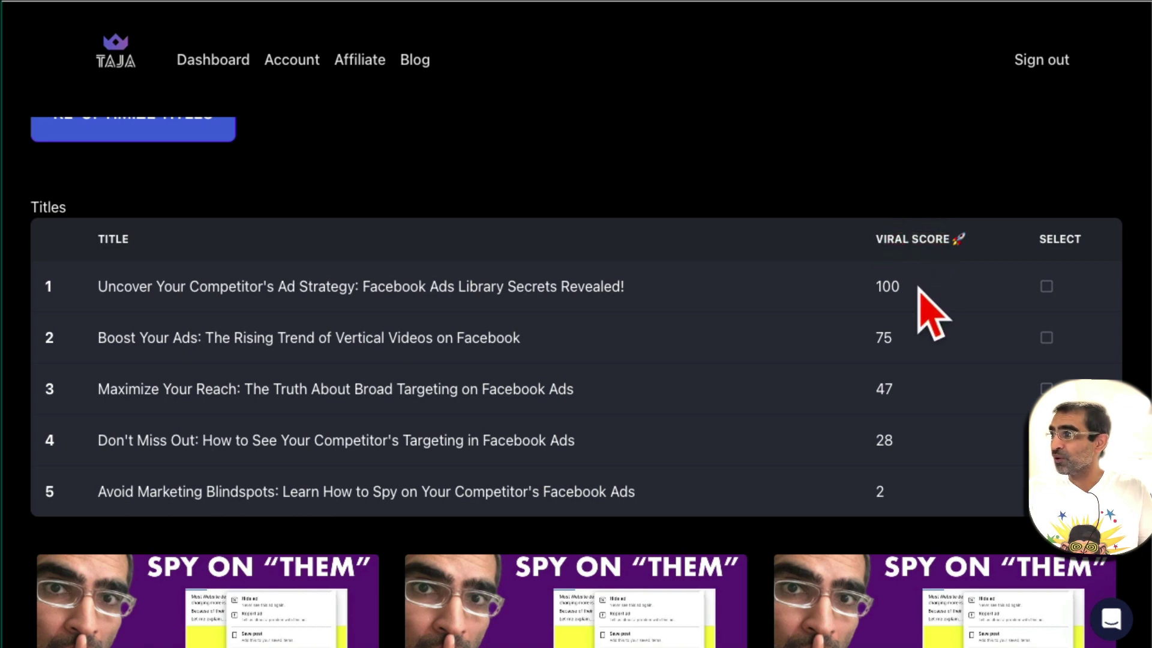
double_click(894, 287)
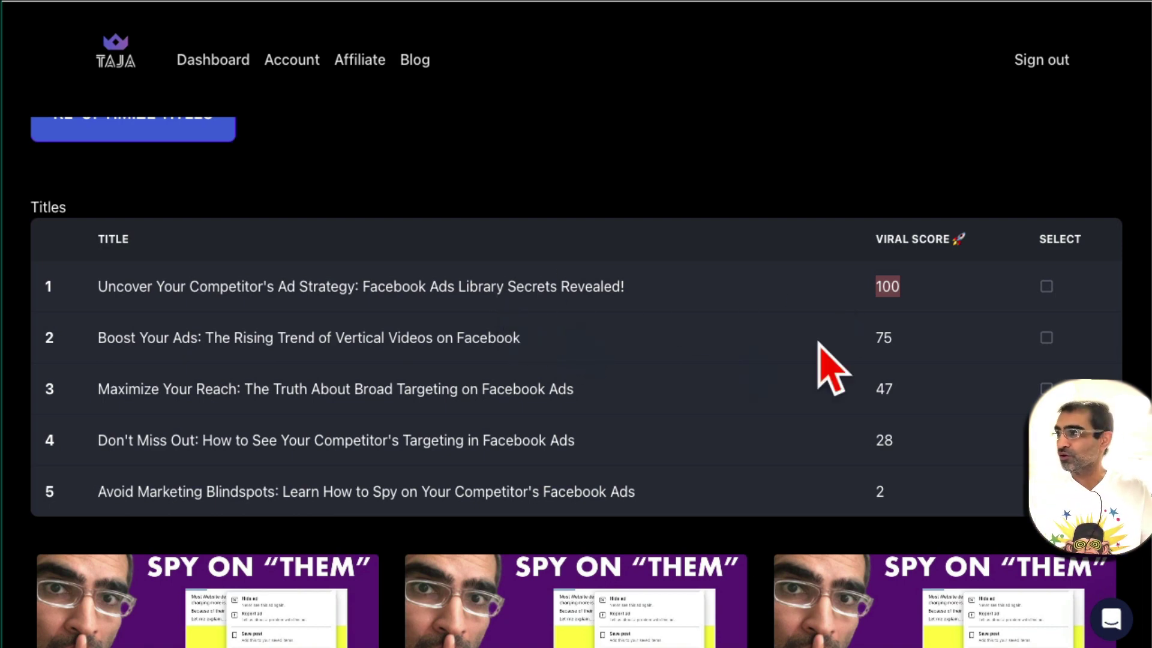
Step: Select the top-scoring title and run OPTIMIZE REMAINDER to generate the description
click(1046, 286)
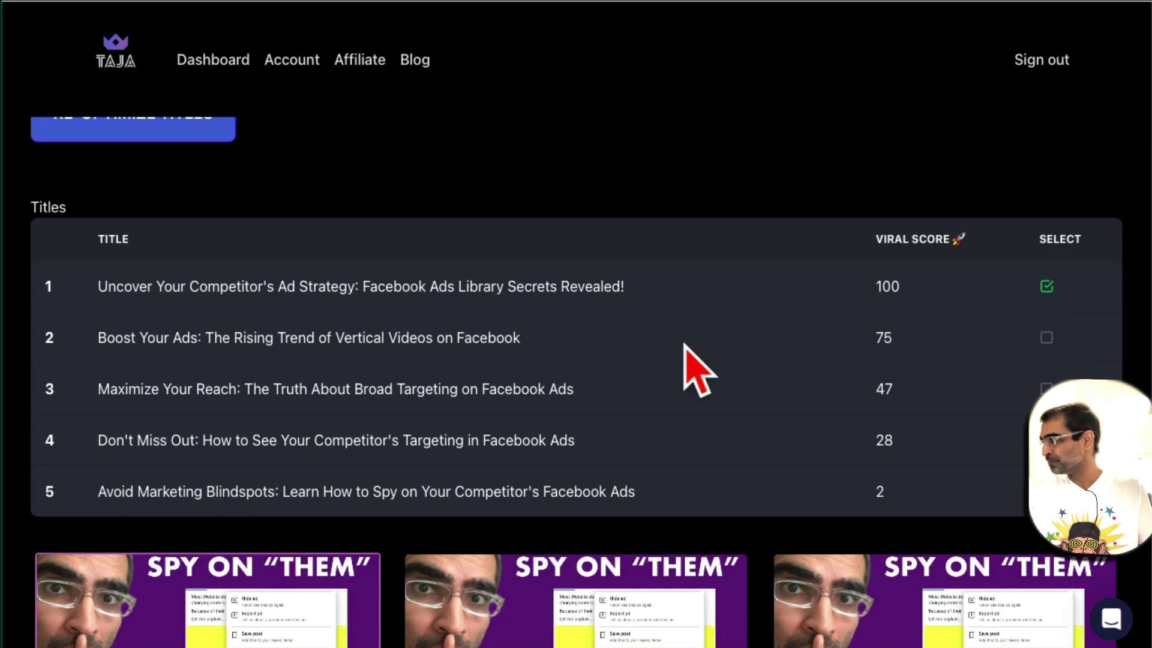
scroll(683, 352, down, 7)
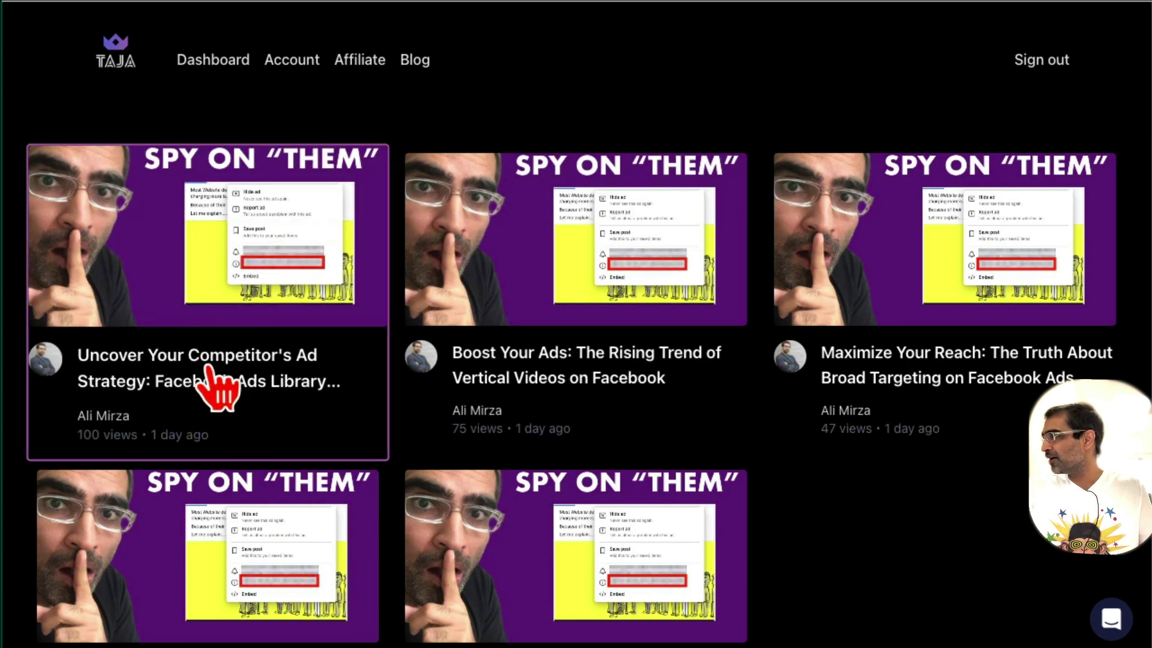
scroll(828, 366, down, 8)
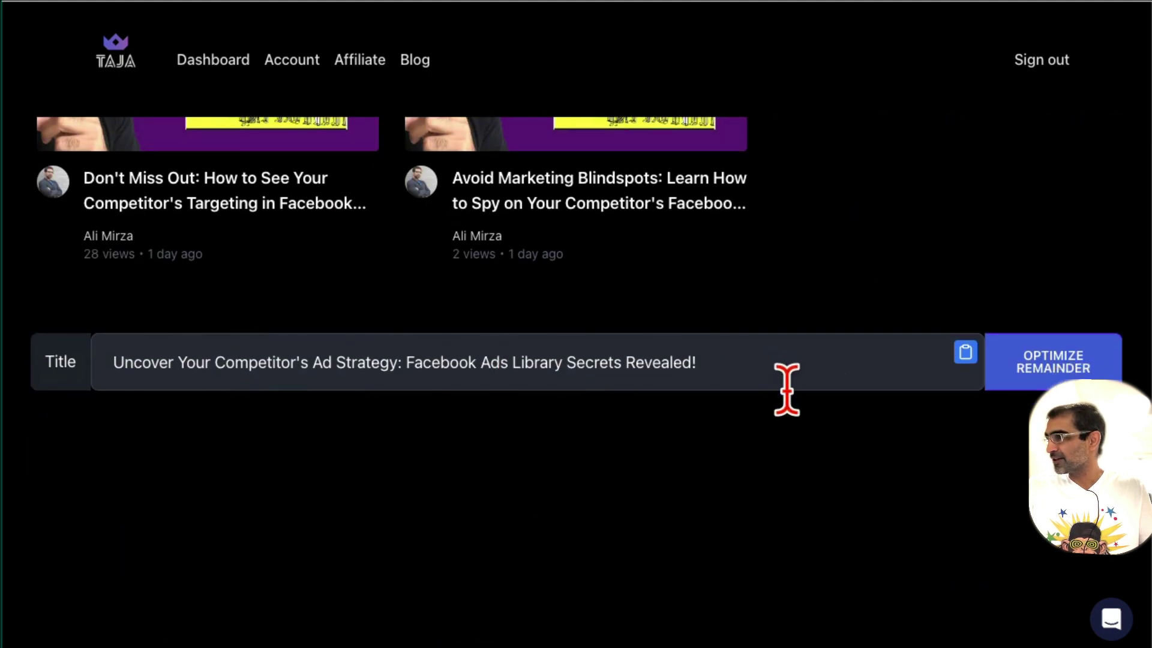
scroll(960, 423, down, 4)
click(1027, 150)
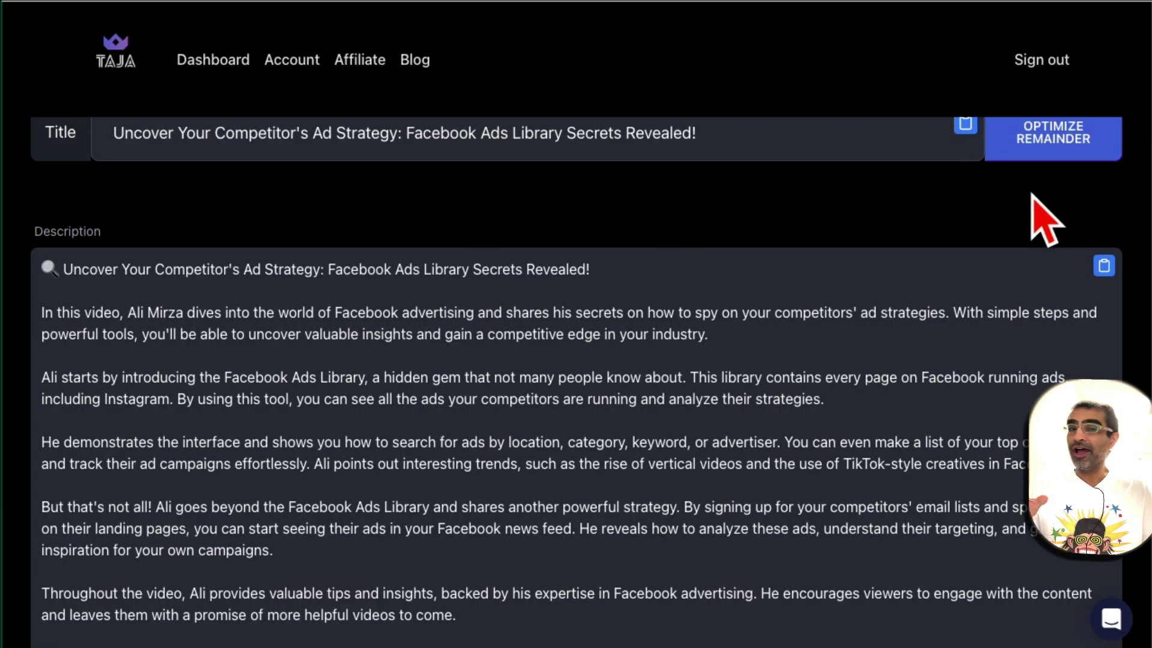
scroll(707, 386, down, 1)
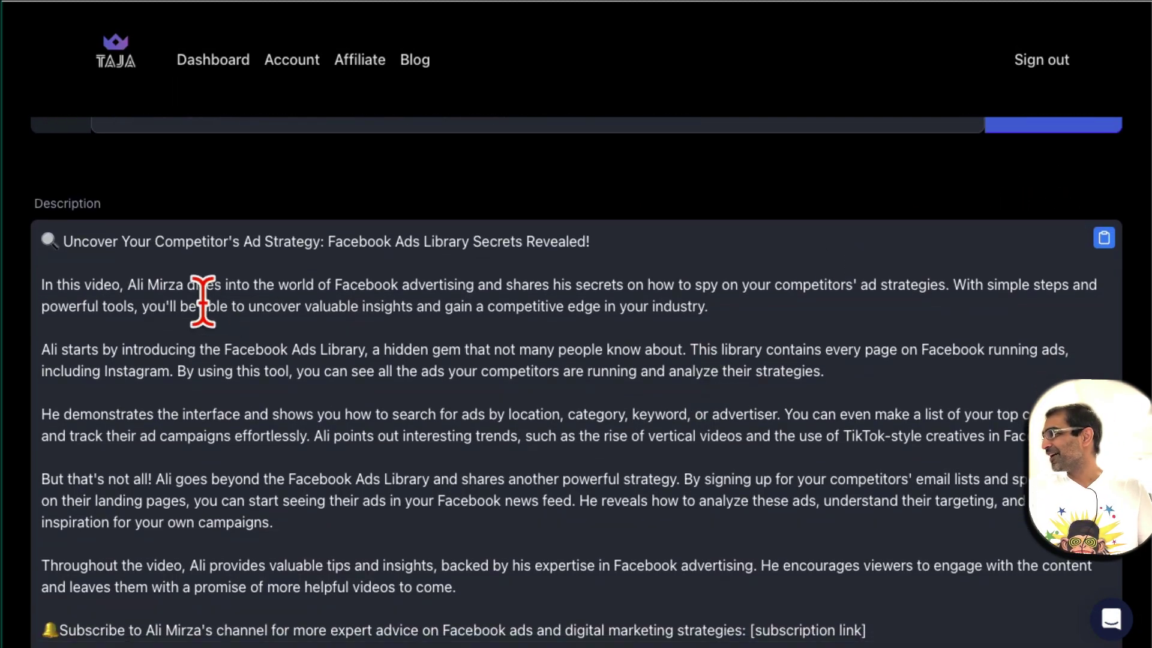
drag(146, 284, 324, 359)
click(398, 437)
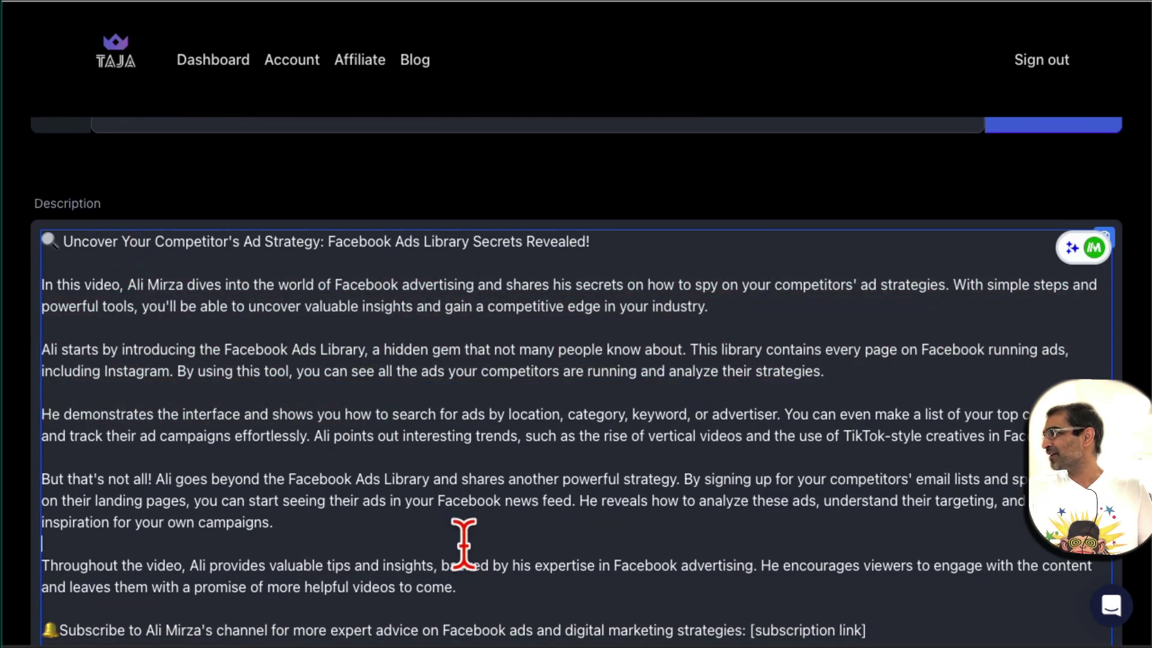
click(528, 585)
scroll(531, 576, down, 4)
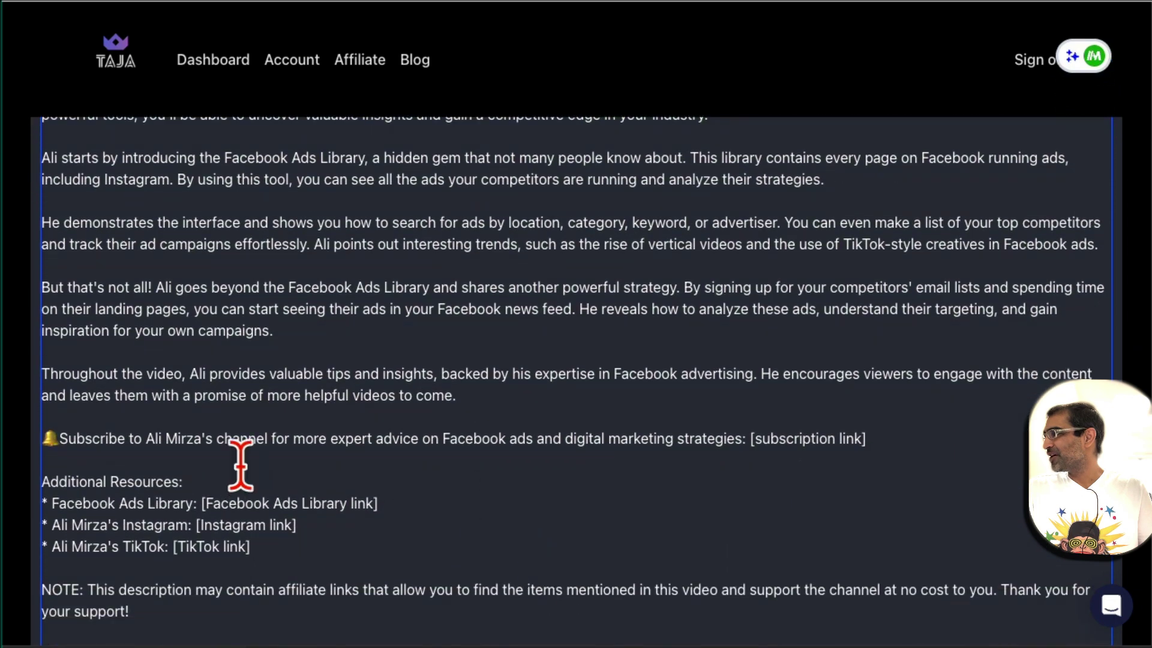
drag(107, 439, 434, 439)
click(366, 462)
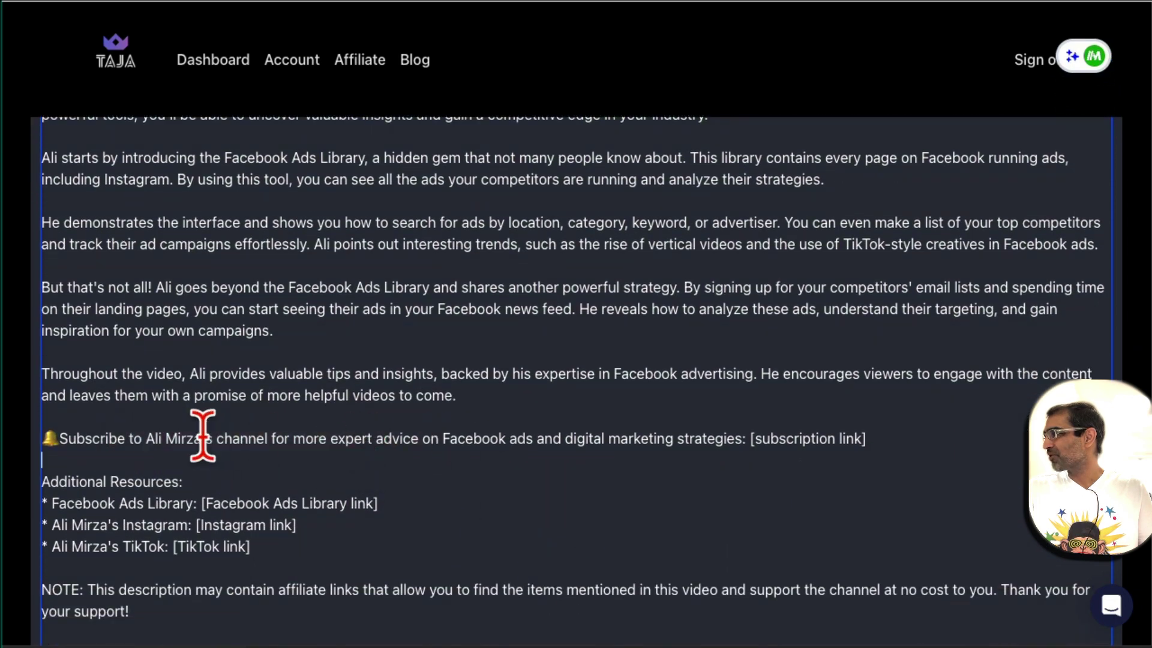
drag(871, 436, 609, 441)
scroll(532, 458, down, 2)
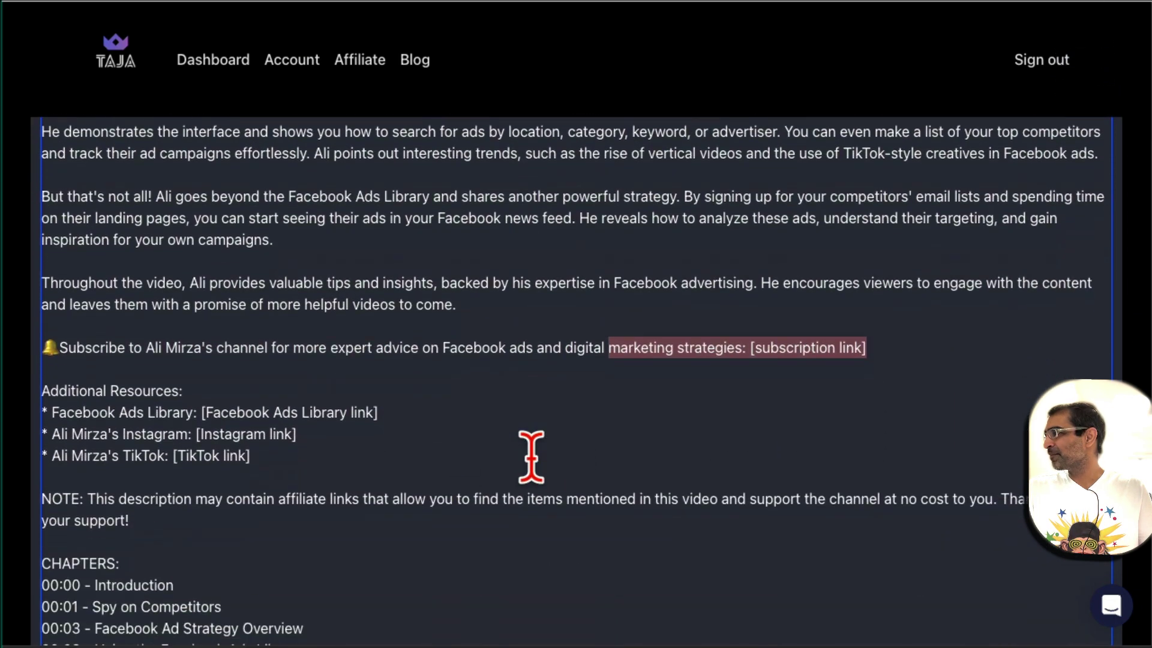
drag(230, 408, 394, 472)
scroll(396, 474, down, 4)
scroll(396, 474, down, 2)
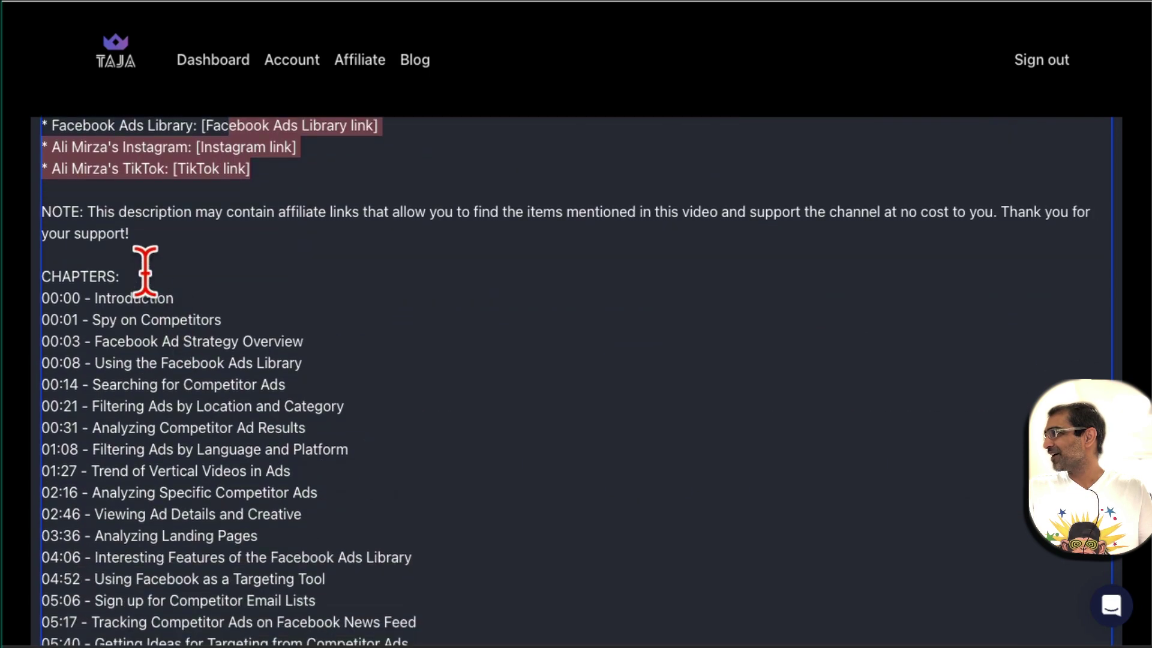
drag(146, 272, 360, 530)
scroll(424, 514, down, 3)
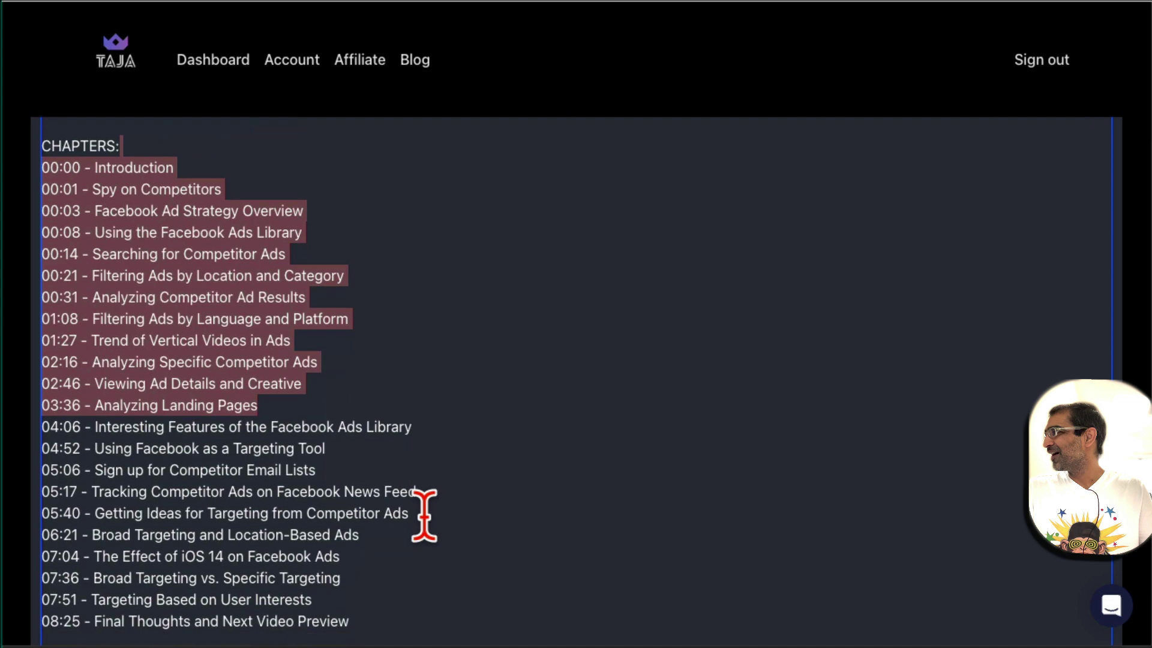
click(484, 478)
drag(125, 165, 312, 540)
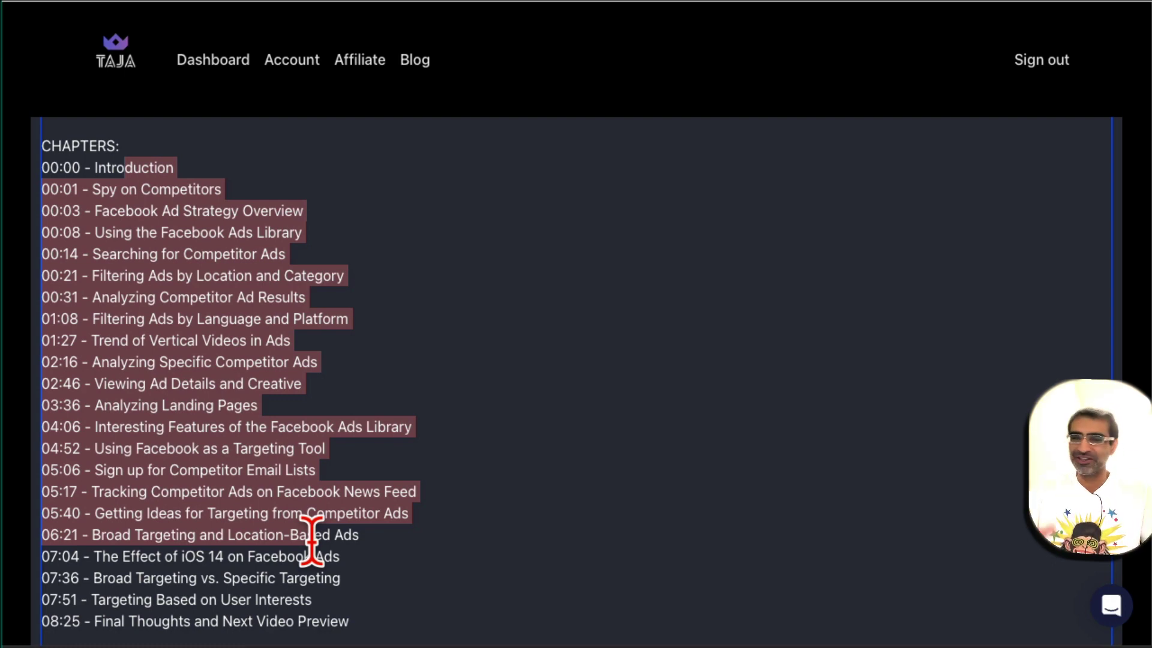
scroll(560, 450, down, 4)
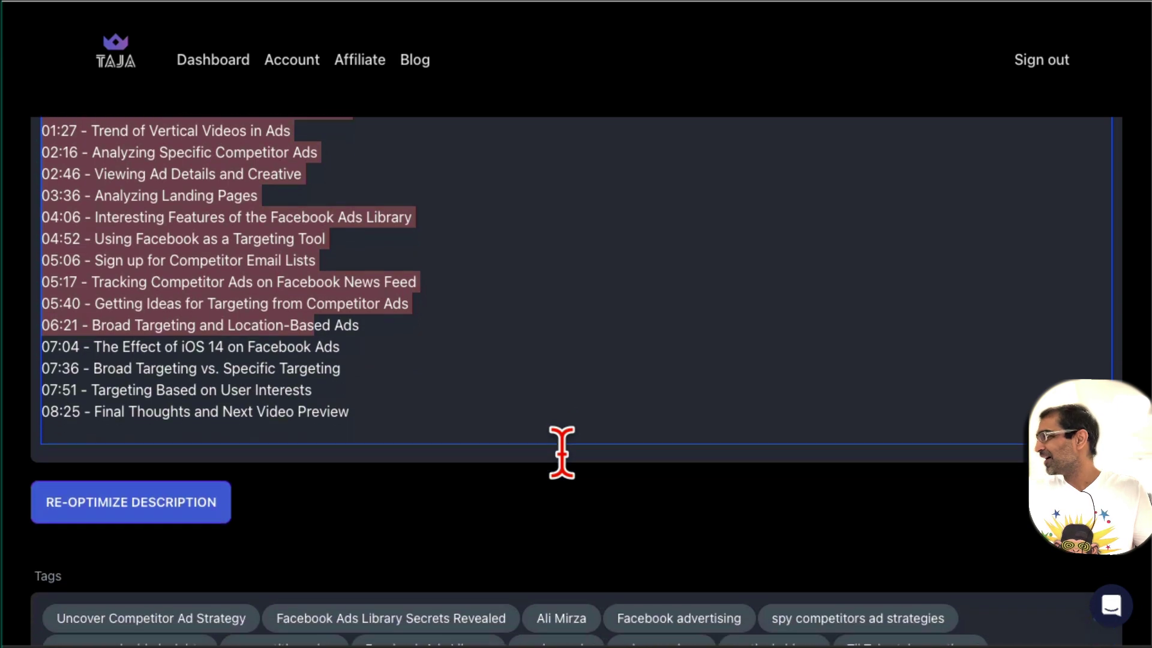
scroll(562, 452, down, 1)
scroll(442, 378, up, 8)
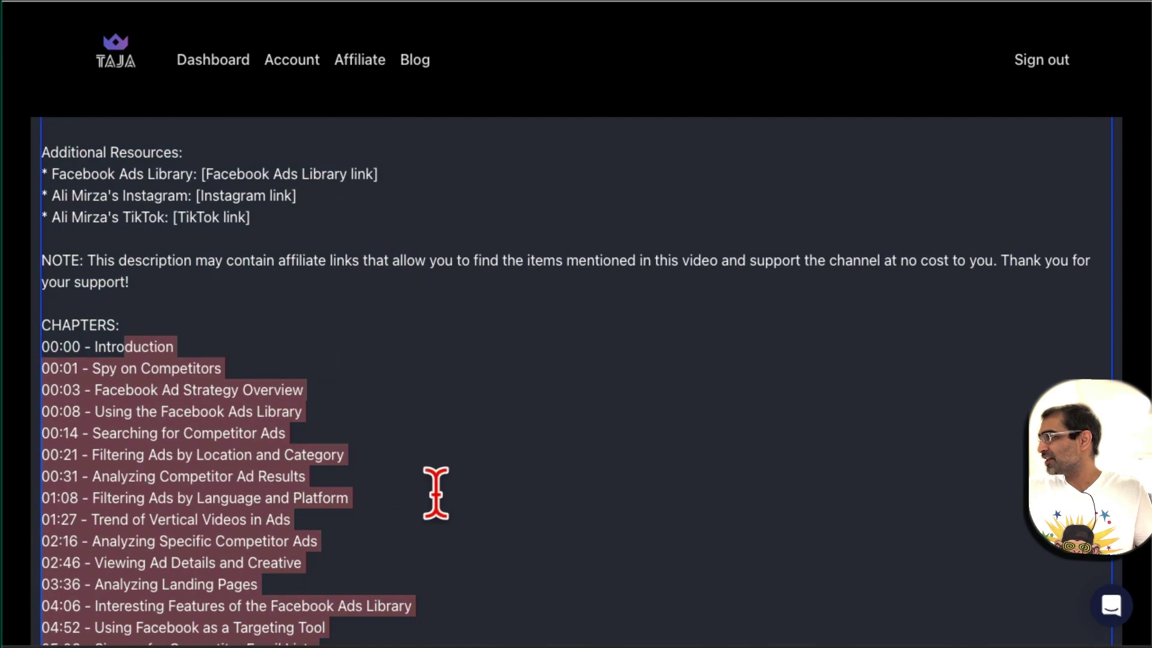
scroll(431, 502, down, 8)
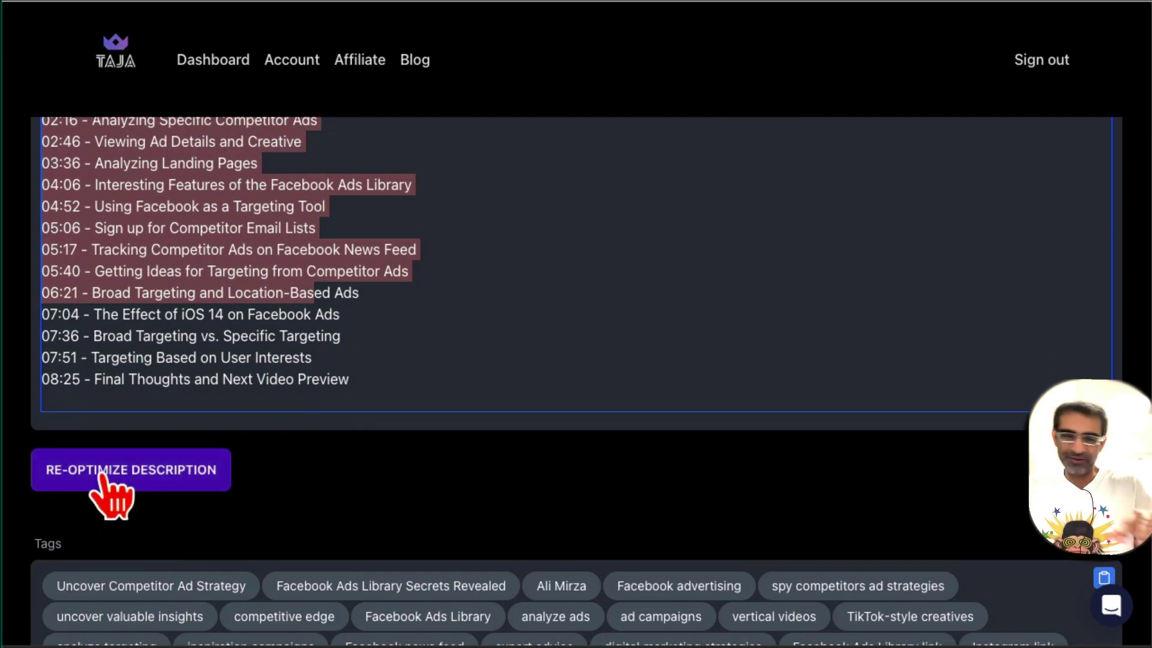
scroll(434, 444, down, 3)
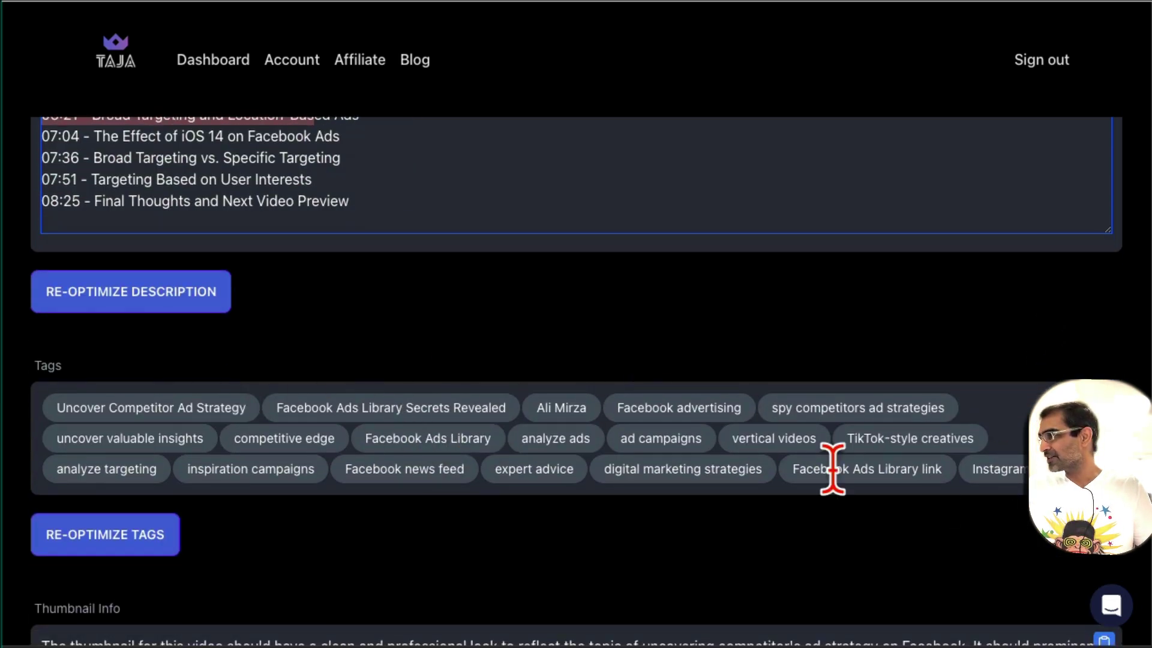
scroll(391, 428, down, 1)
scroll(391, 429, down, 7)
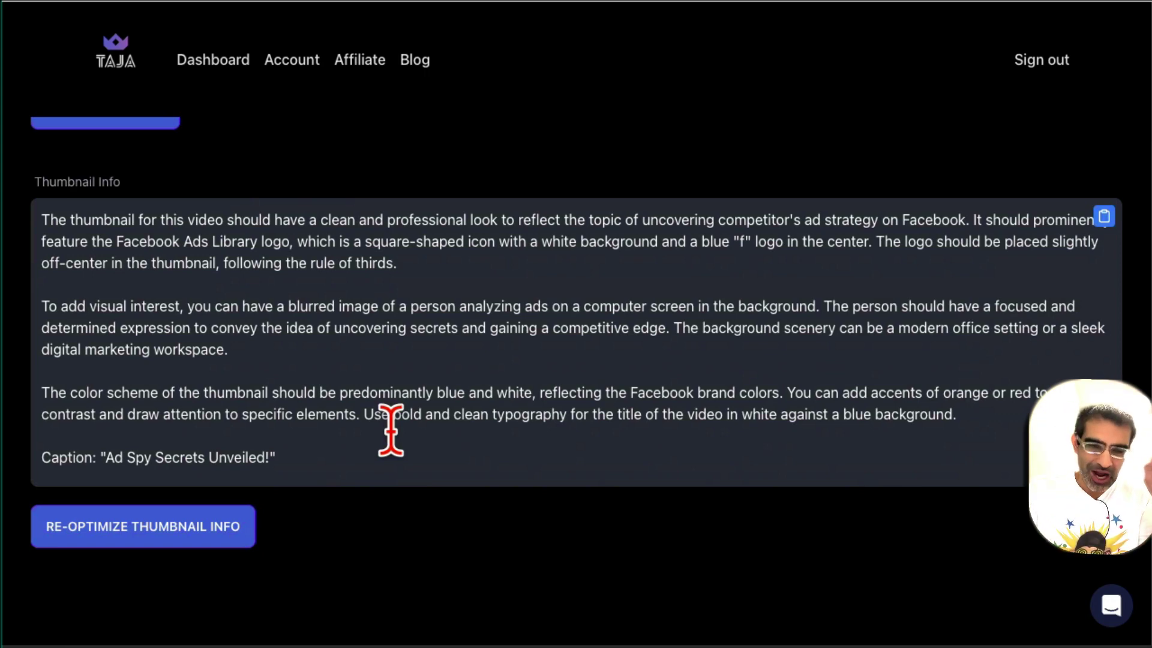
scroll(85, 378, up, 6)
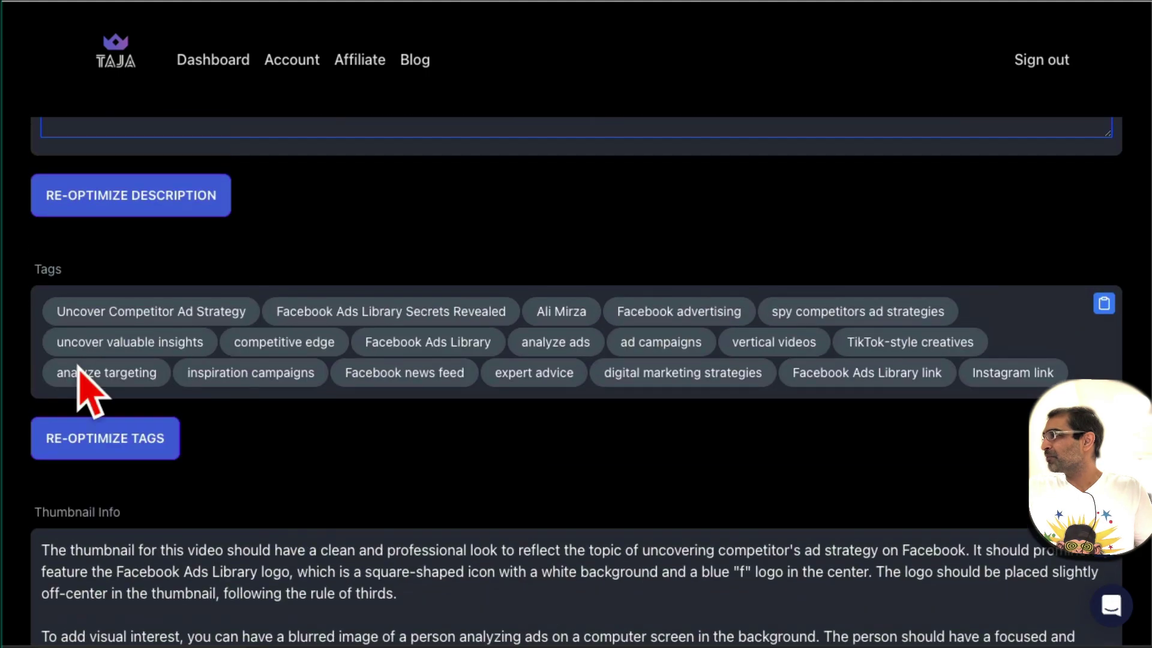
scroll(223, 444, down, 5)
drag(91, 282, 514, 508)
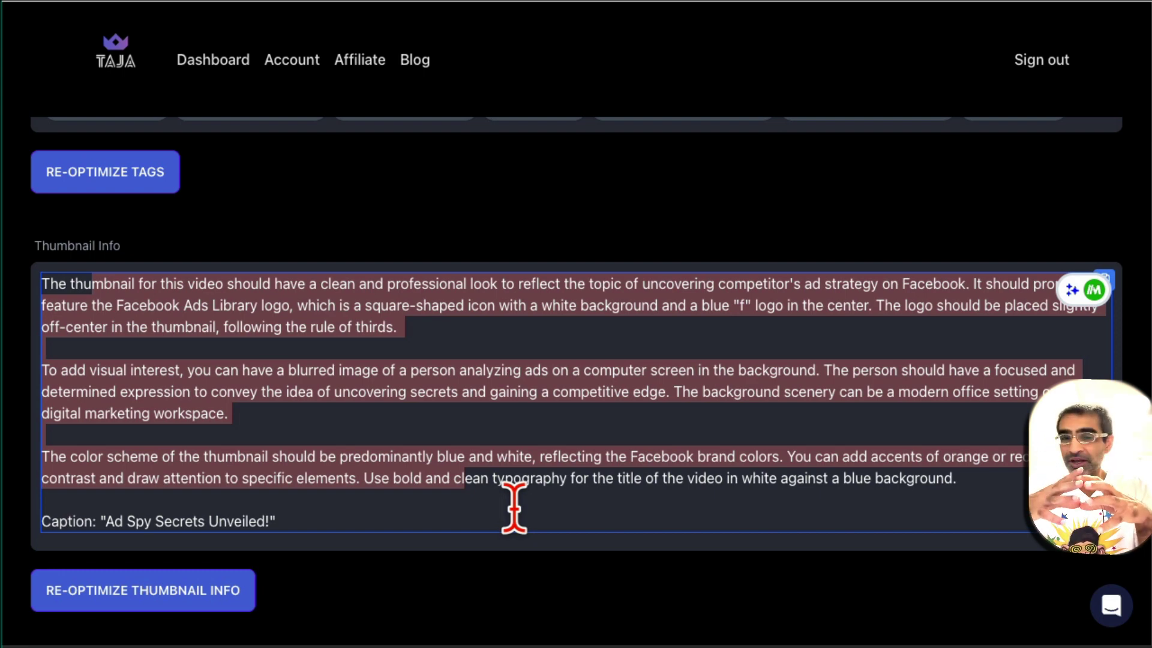
click(594, 437)
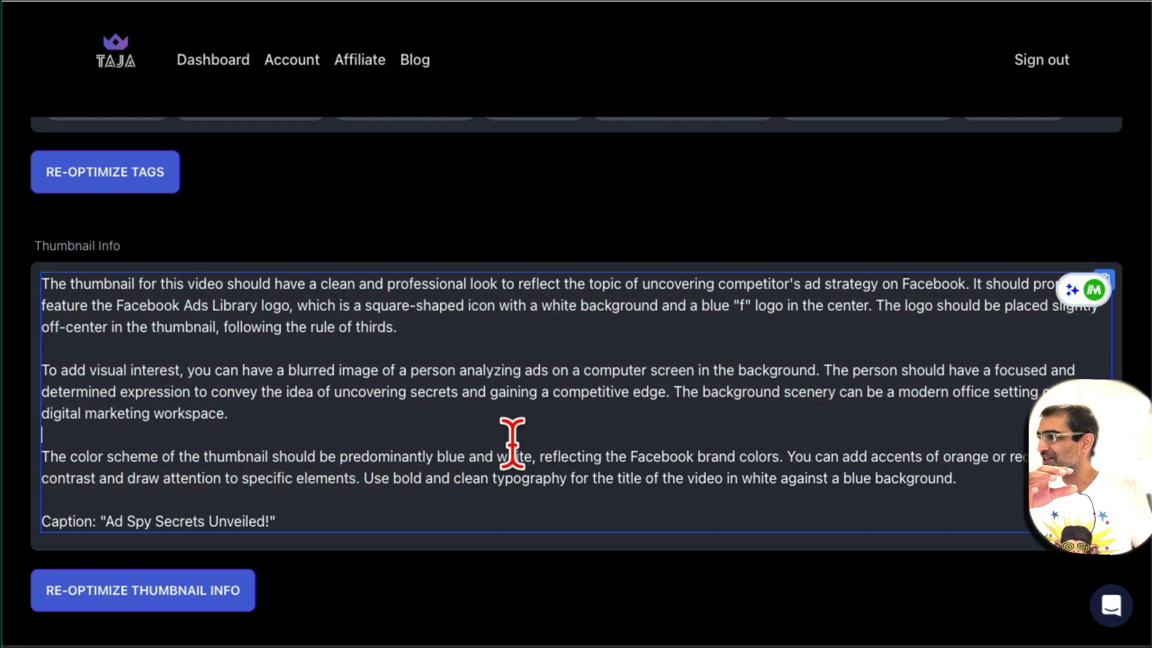
drag(992, 493, 89, 311)
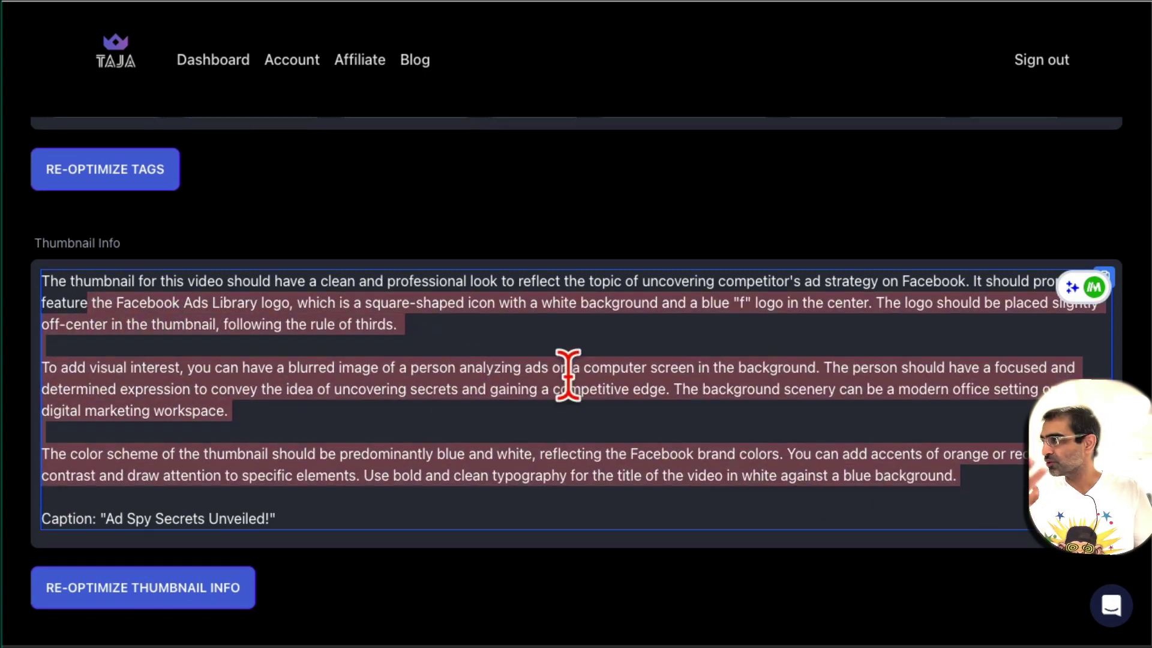
scroll(566, 373, down, 3)
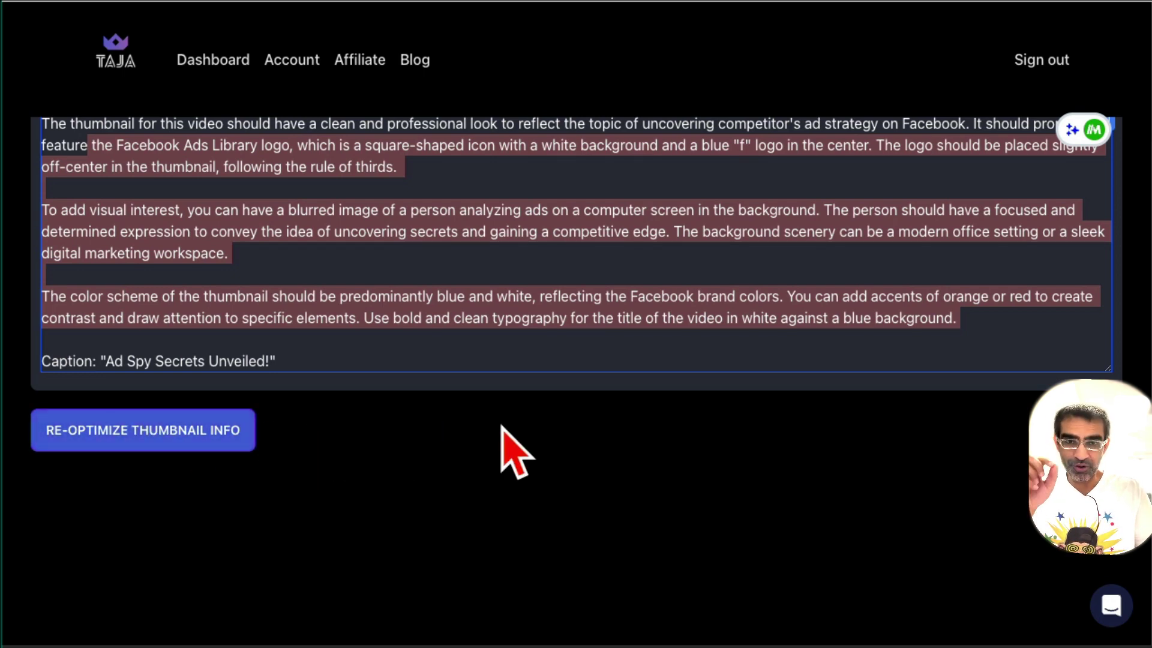
scroll(502, 438, up, 5)
scroll(465, 448, up, 5)
scroll(465, 449, up, 10)
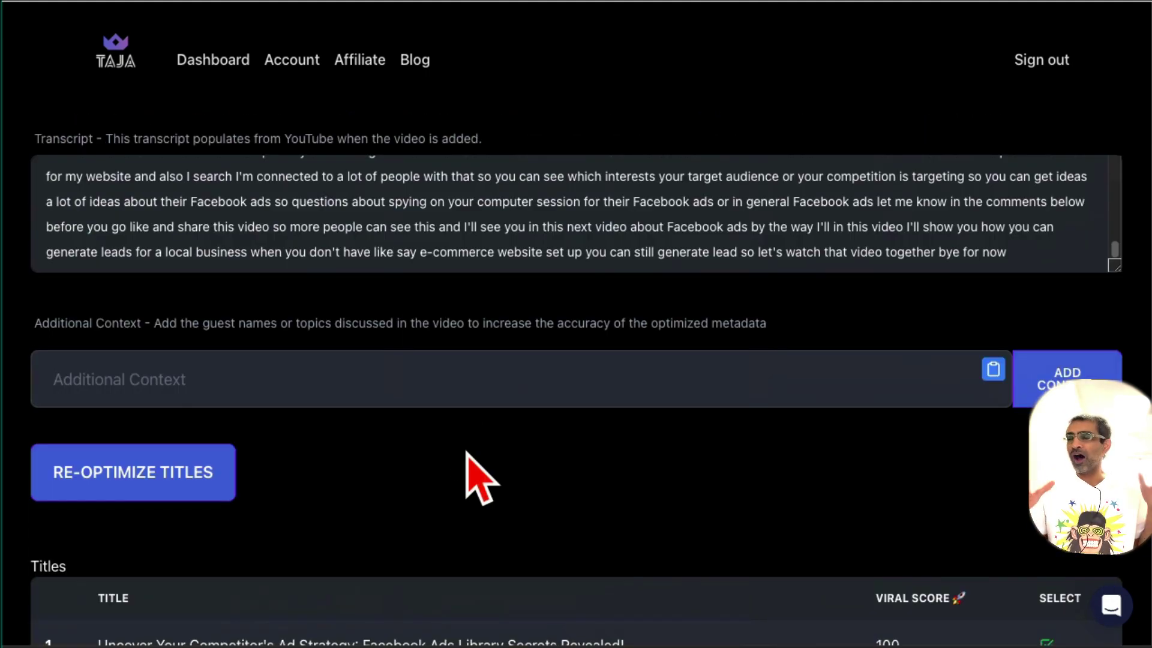